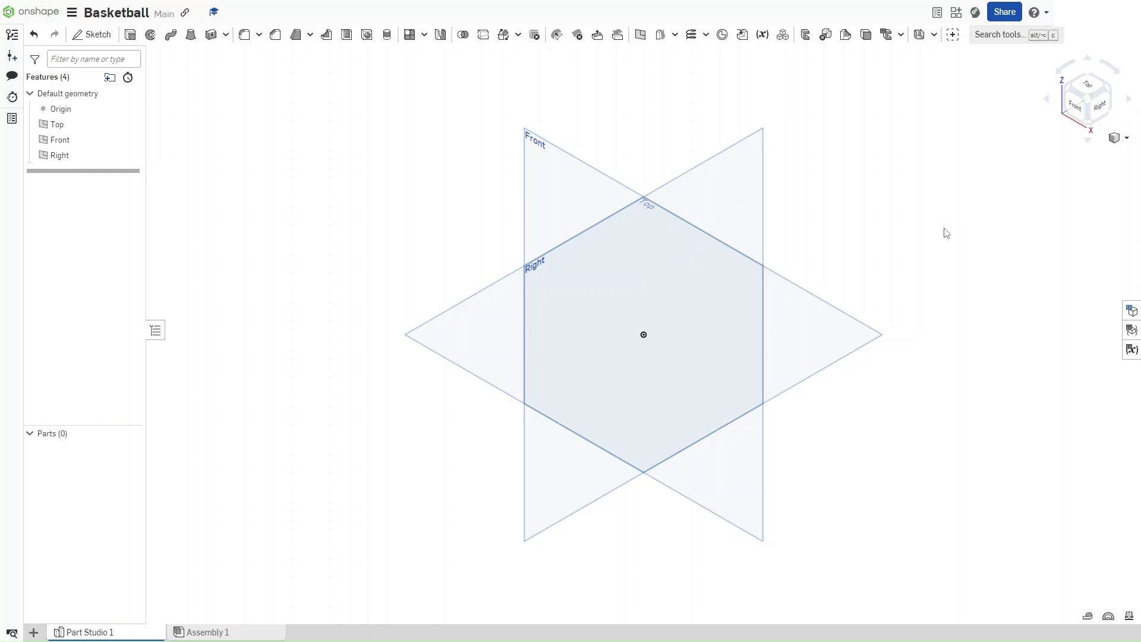
# Open the document's workspace units settings to check them and close them.
pyautogui.click(72, 12)
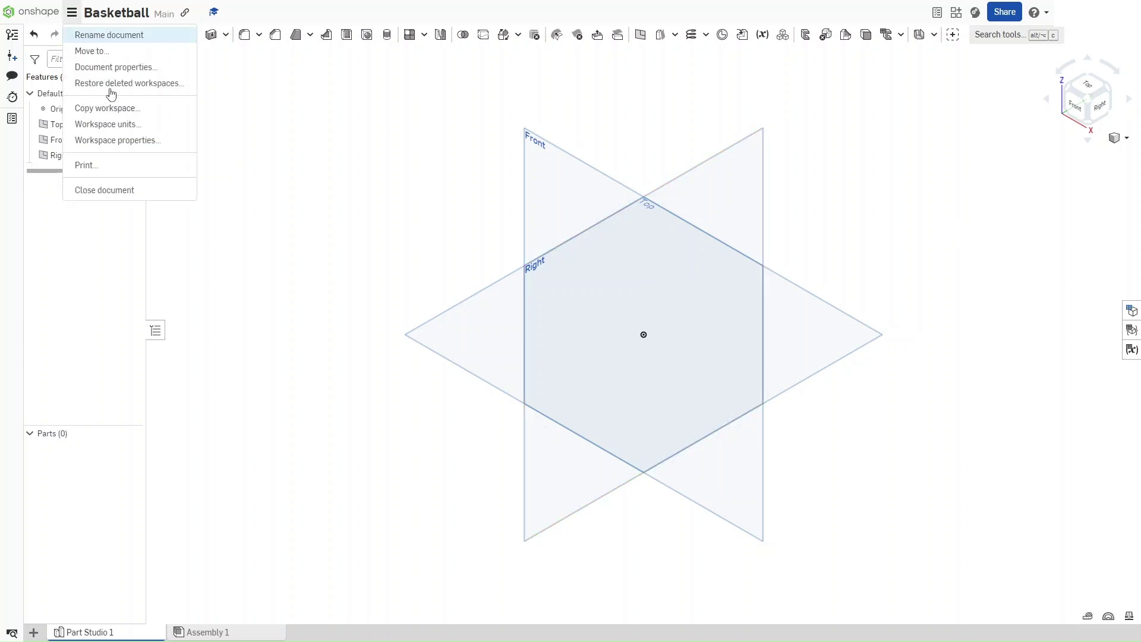
pyautogui.click(129, 125)
pyautogui.click(321, 52)
# Start a sketch on the Right plane and switch to the right view.
pyautogui.click(545, 271)
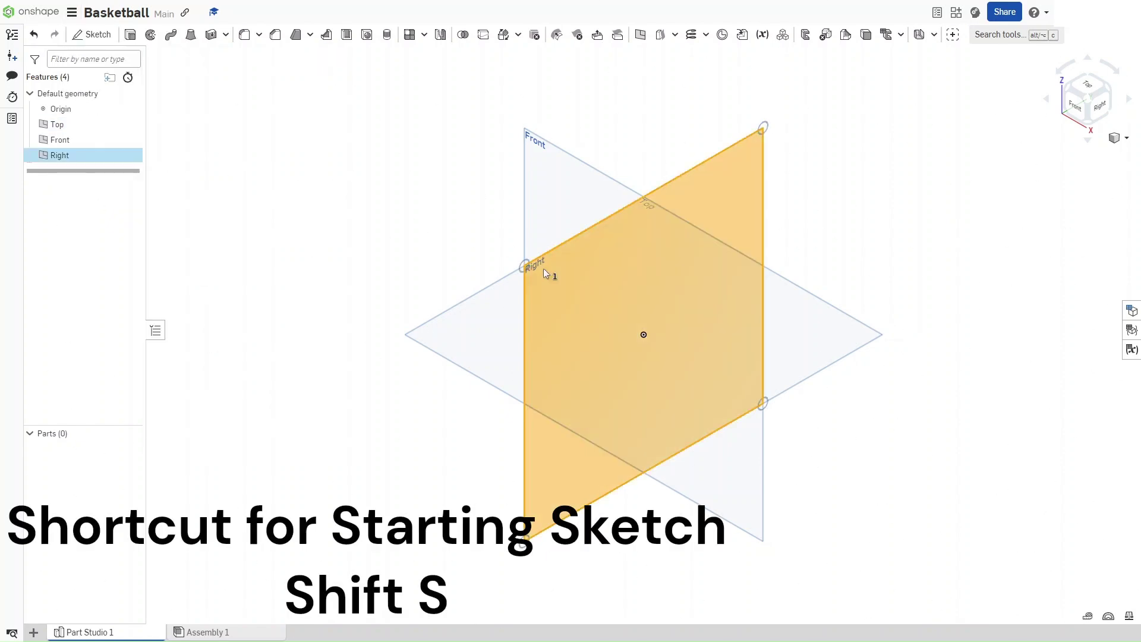
pyautogui.hotkey('shift', 's')
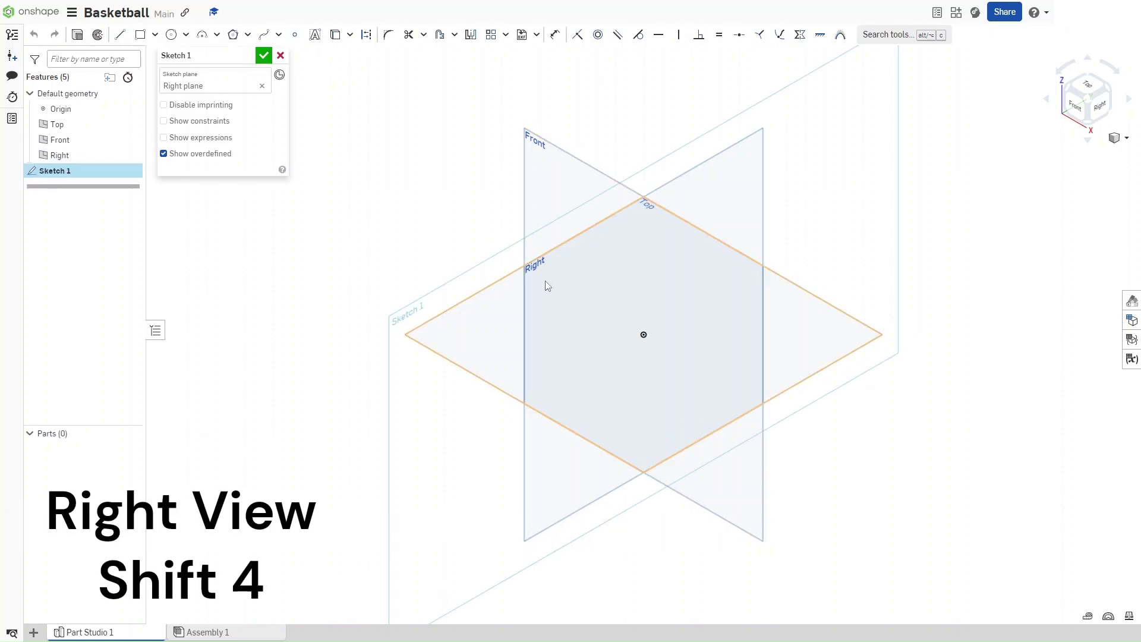
pyautogui.hotkey('shift', '4')
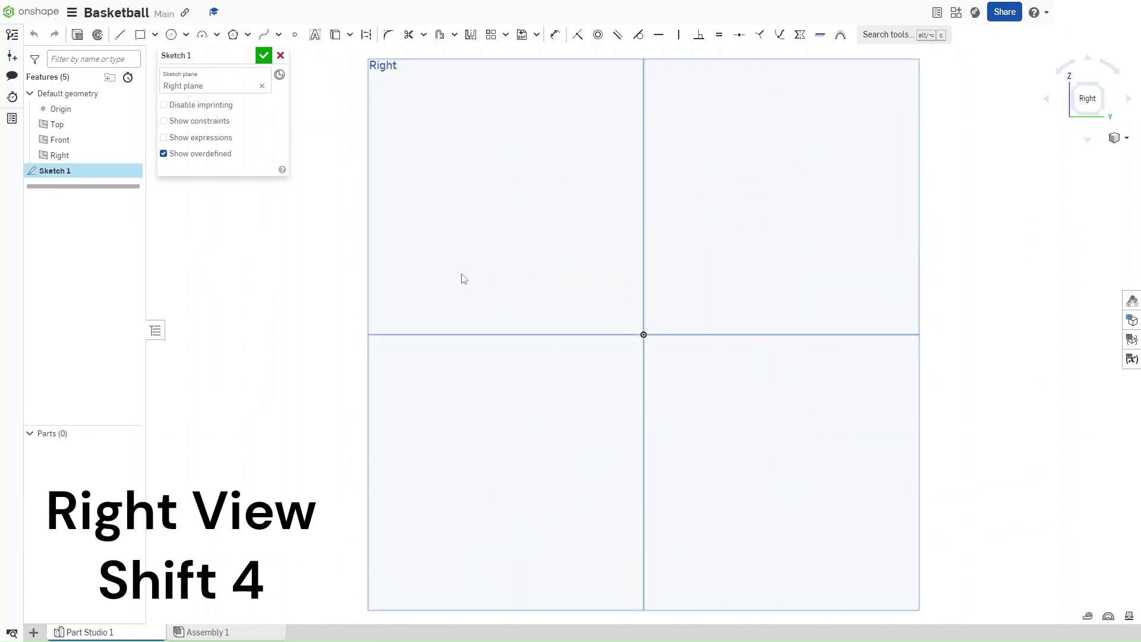
# Sketch a vertical line running through the origin and set its length to 9.43 in.
pyautogui.press('l')
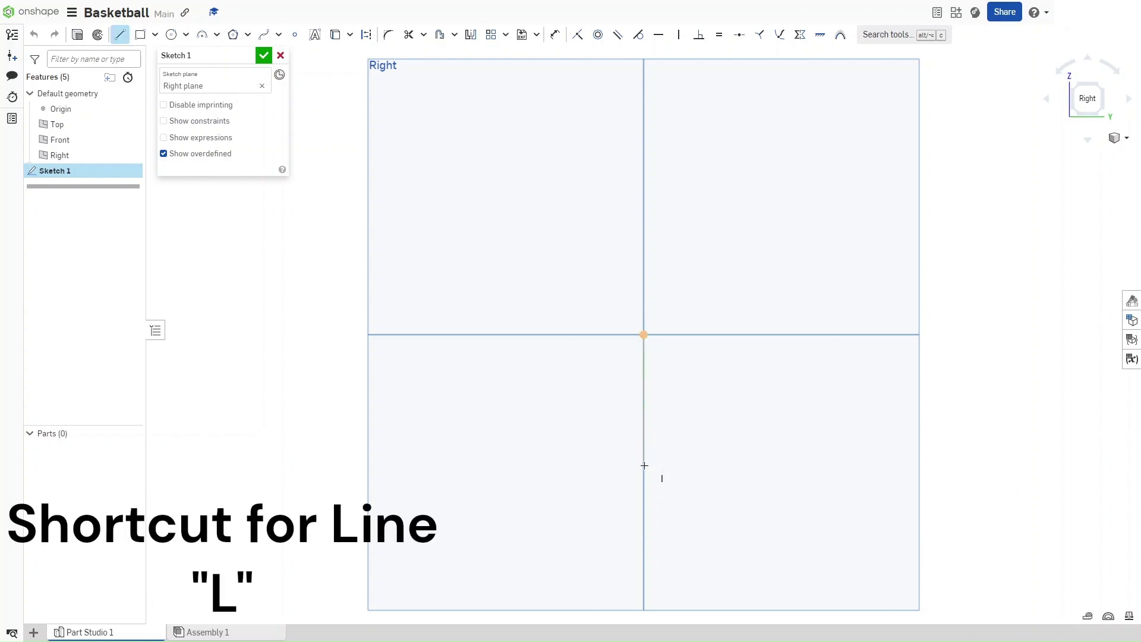
pyautogui.click(644, 468)
pyautogui.click(644, 204)
pyautogui.write('9.43')
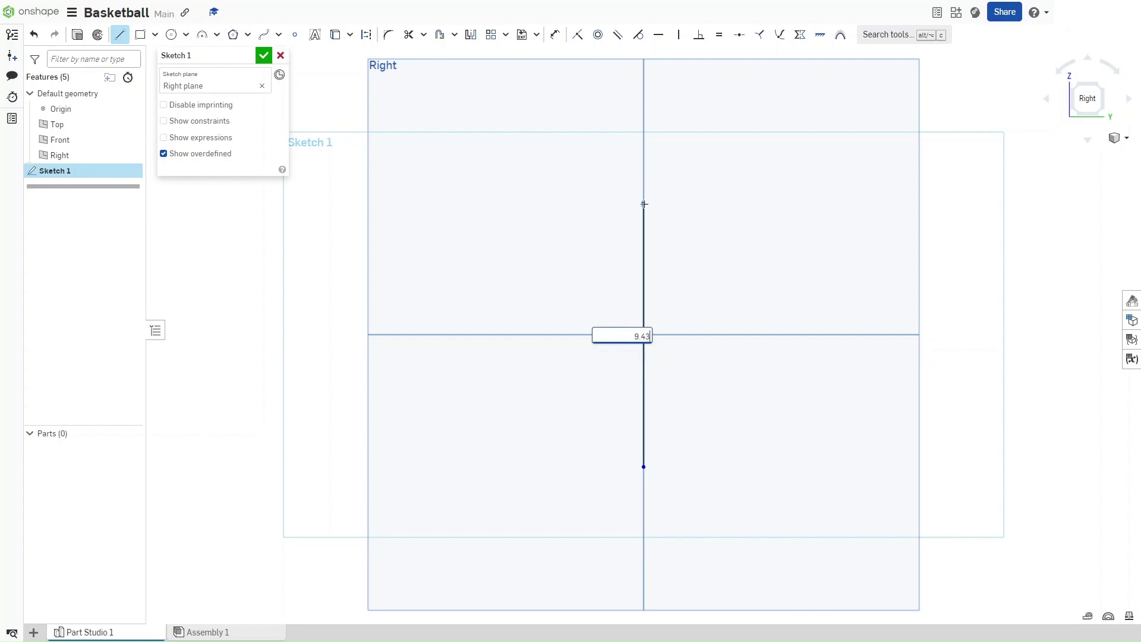
pyautogui.press('Return')
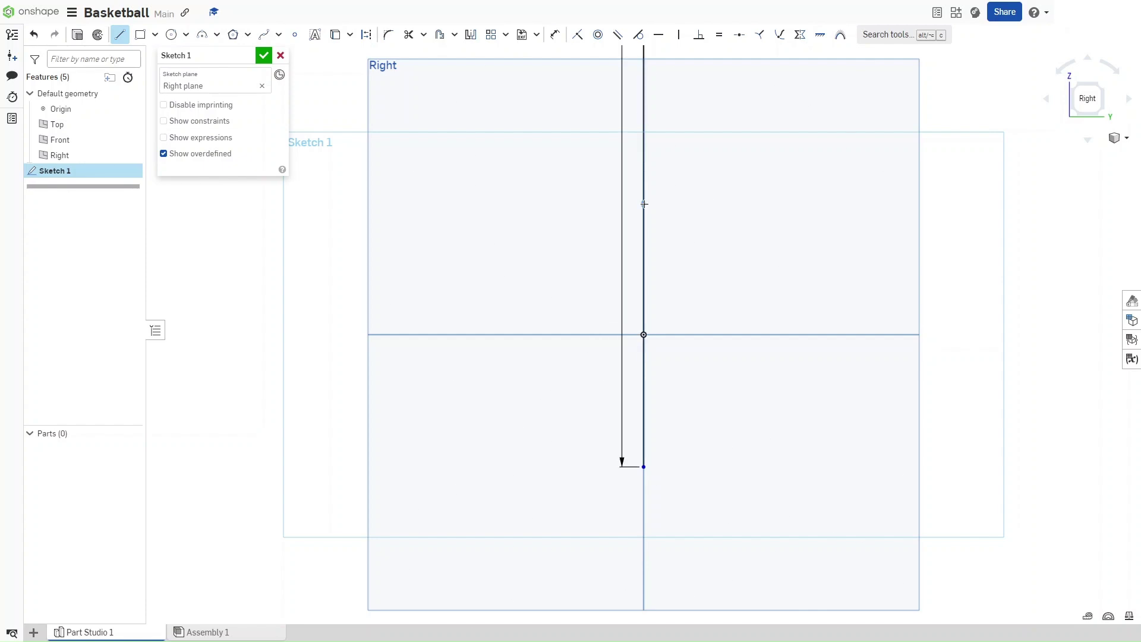
# Apply a midpoint constraint between the vertical line and the origin.
pyautogui.hotkey('shift', 'm')
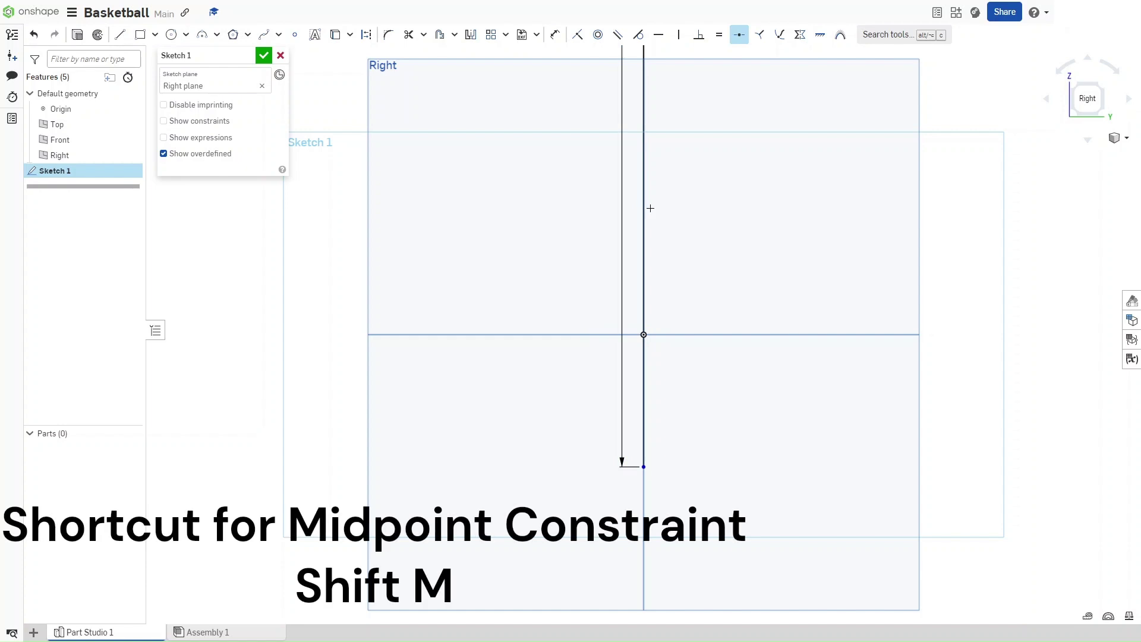
pyautogui.click(645, 229)
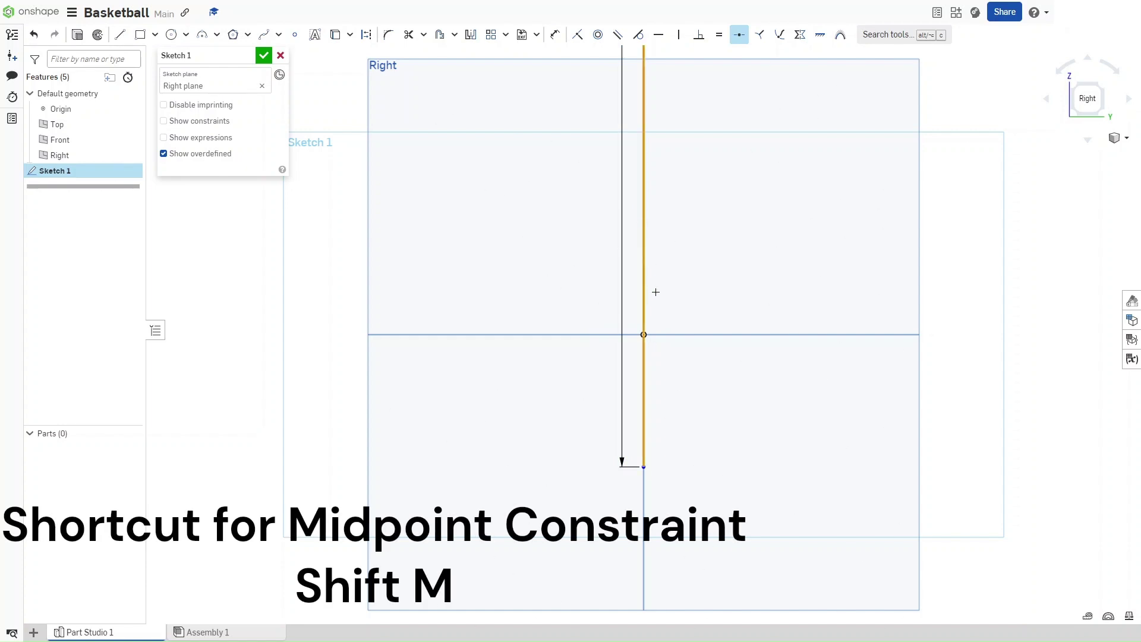
pyautogui.click(647, 335)
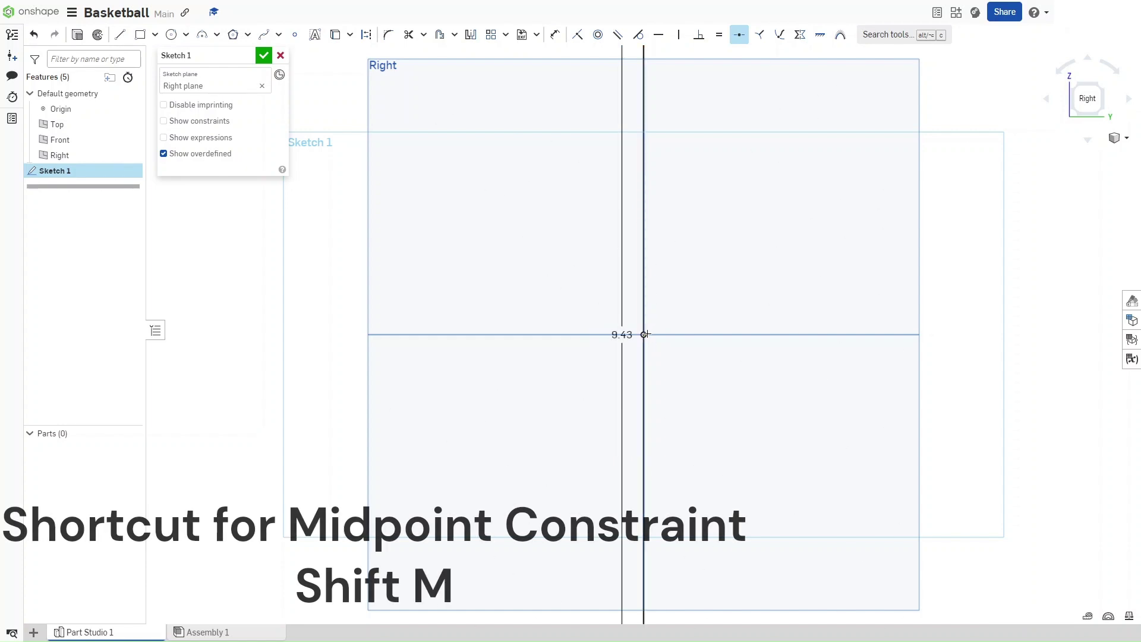
pyautogui.scroll(-3, 657, 329)
pyautogui.scroll(-2, 657, 329)
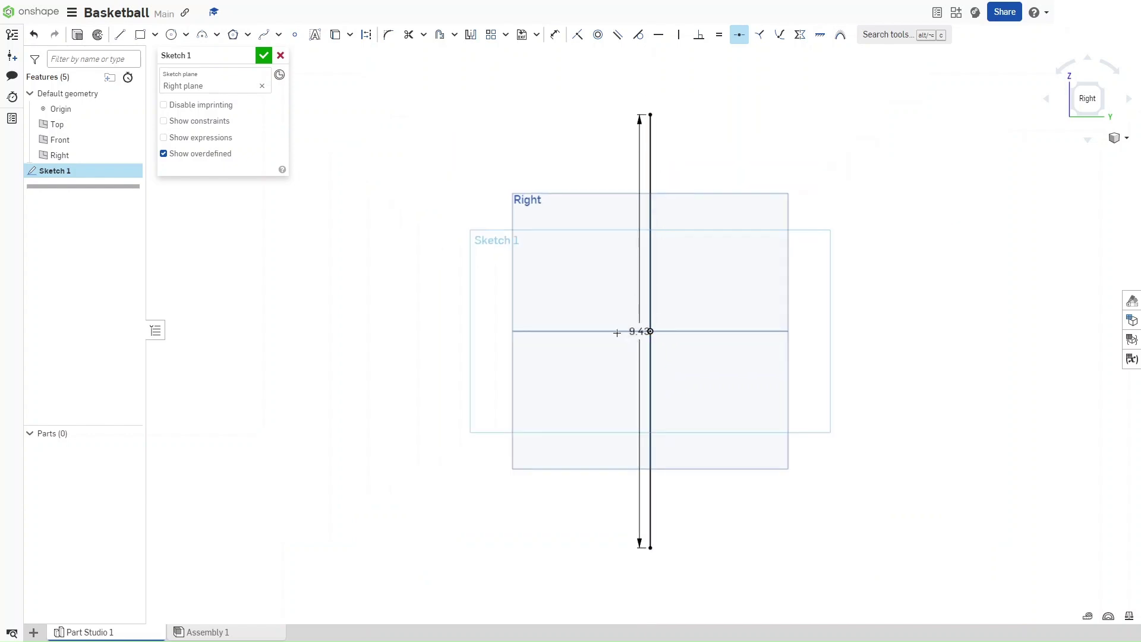
# Close the profile with a semicircular 3-point arc between the line's endpoints, bulging toward negative Y, and finish the sketch.
pyautogui.press('a')
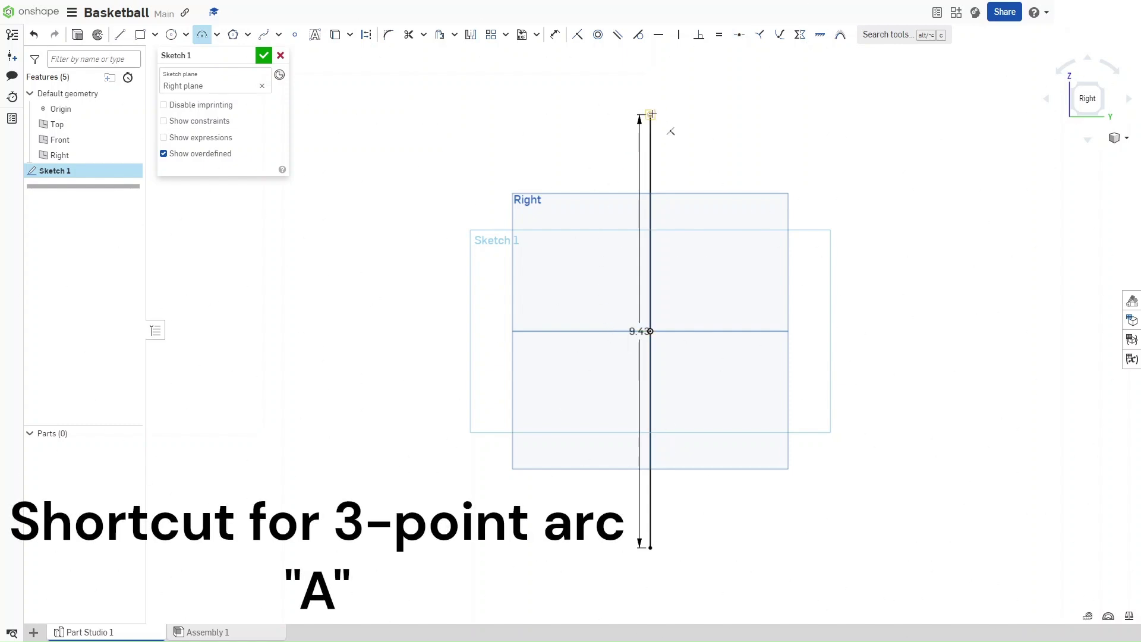
pyautogui.moveTo(651, 114); pyautogui.dragTo(651, 547)
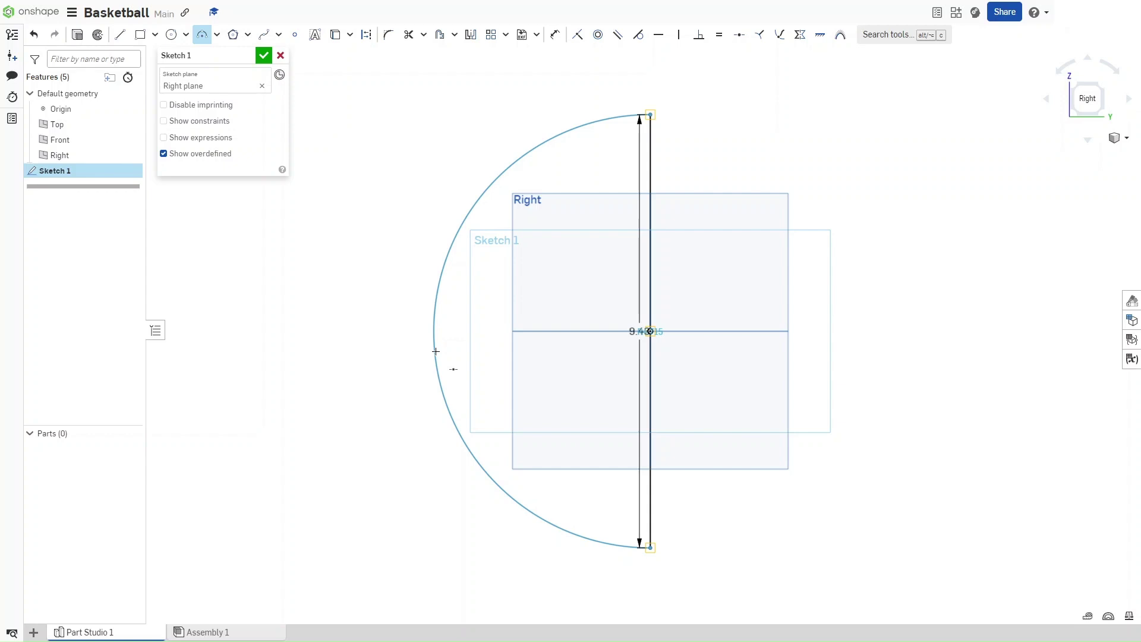
pyautogui.click(436, 351)
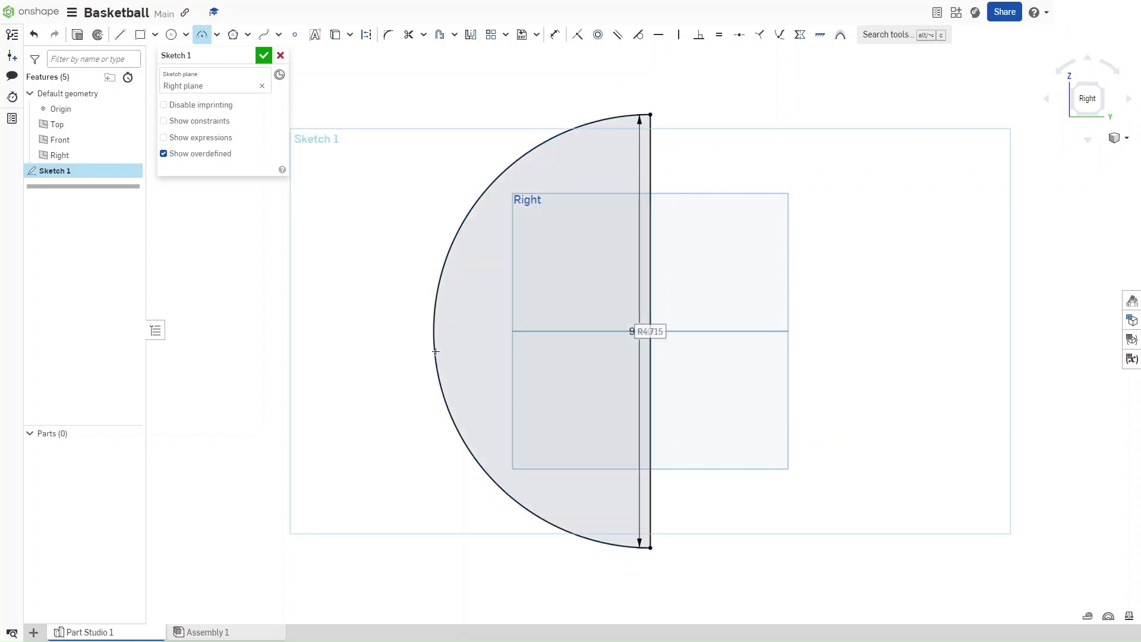
pyautogui.press('Return')
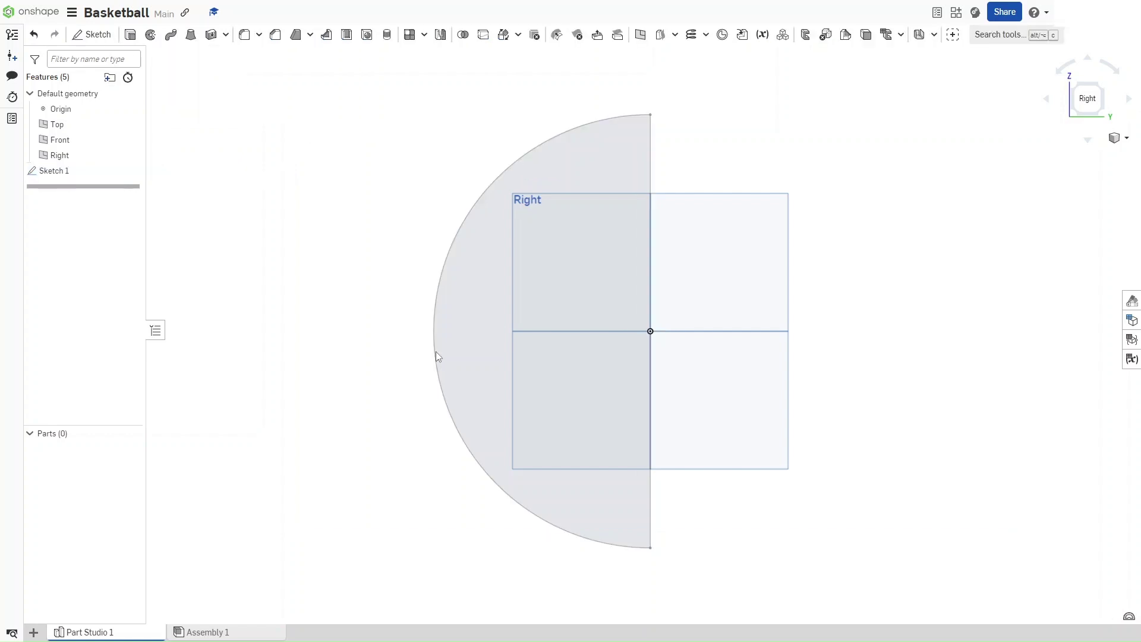
# Revolve the half-circle region a full turn around its straight vertical edge as a new solid.
pyautogui.hotkey('shift', 'w')
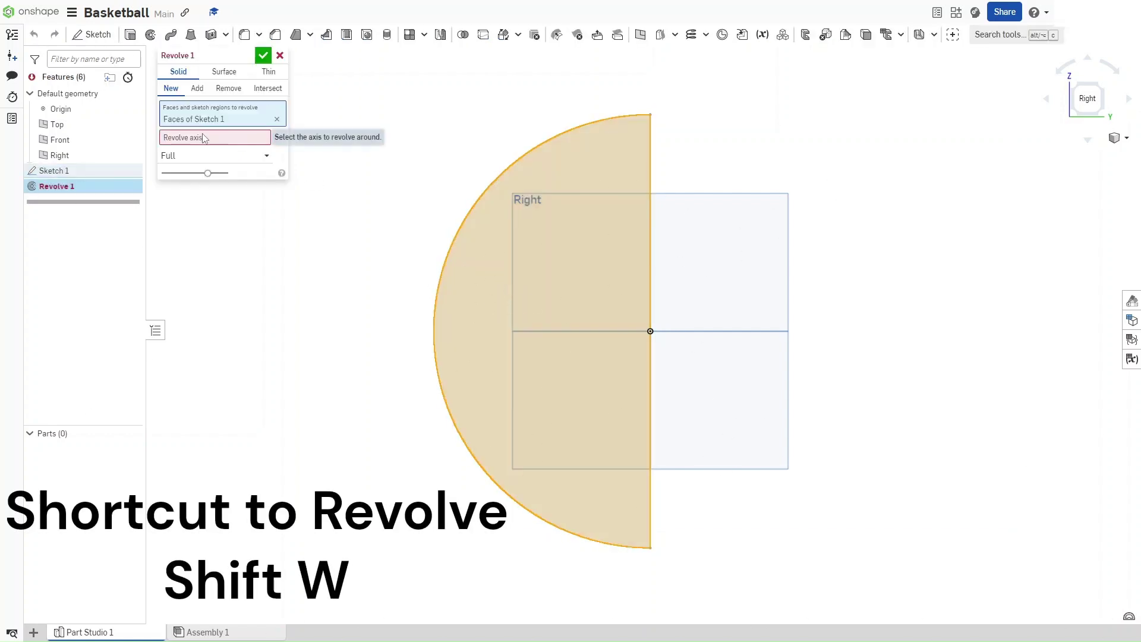
pyautogui.click(204, 136)
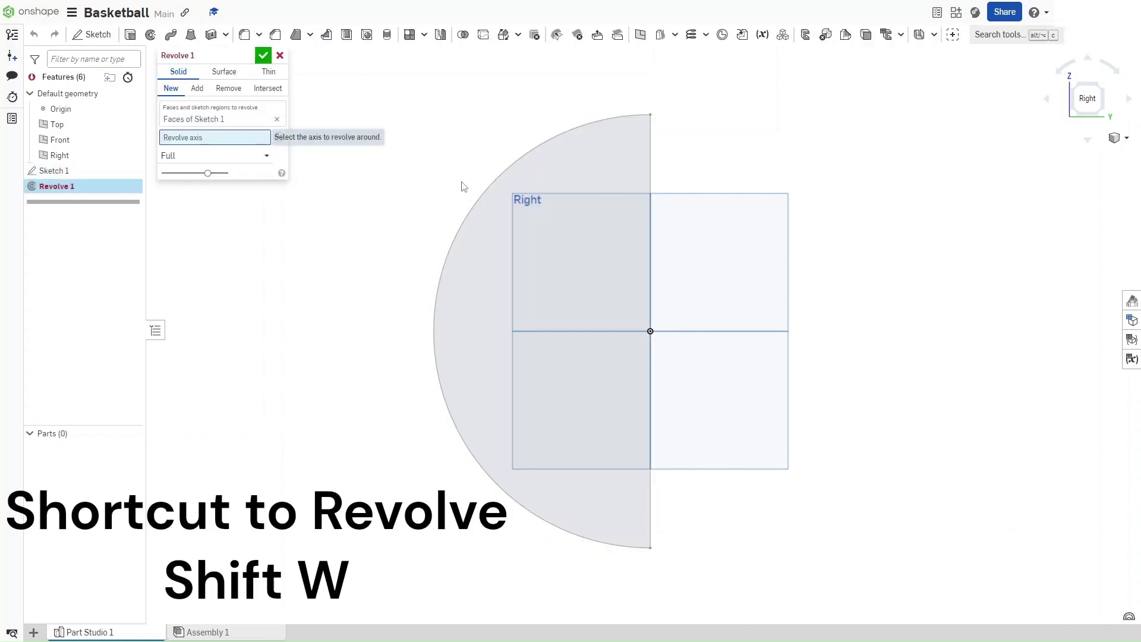
pyautogui.click(648, 190)
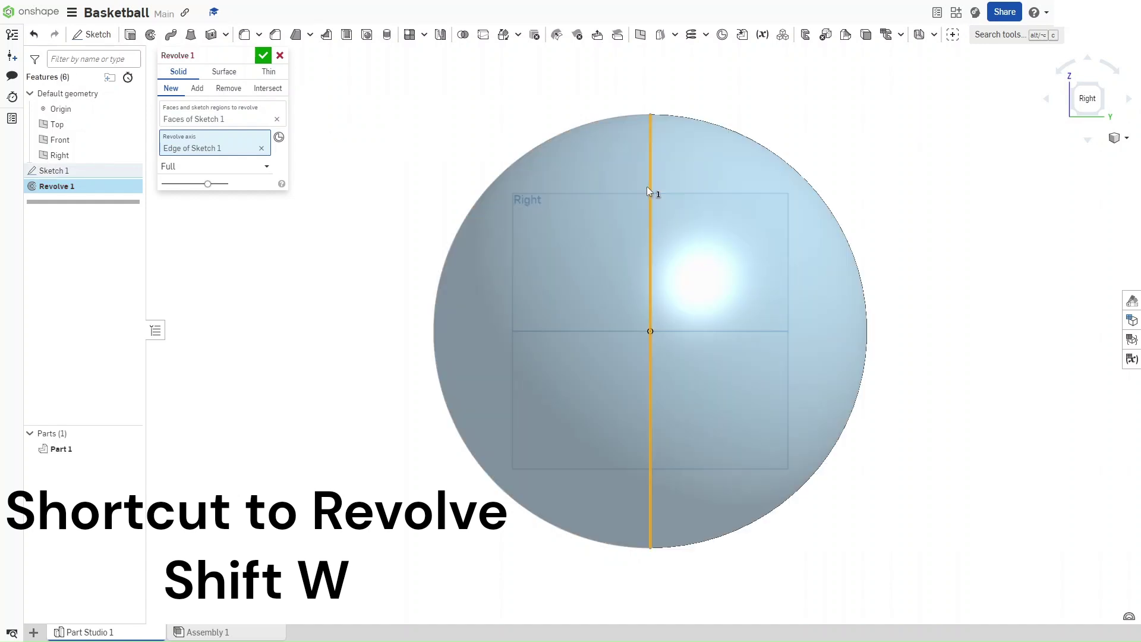
pyautogui.click(265, 56)
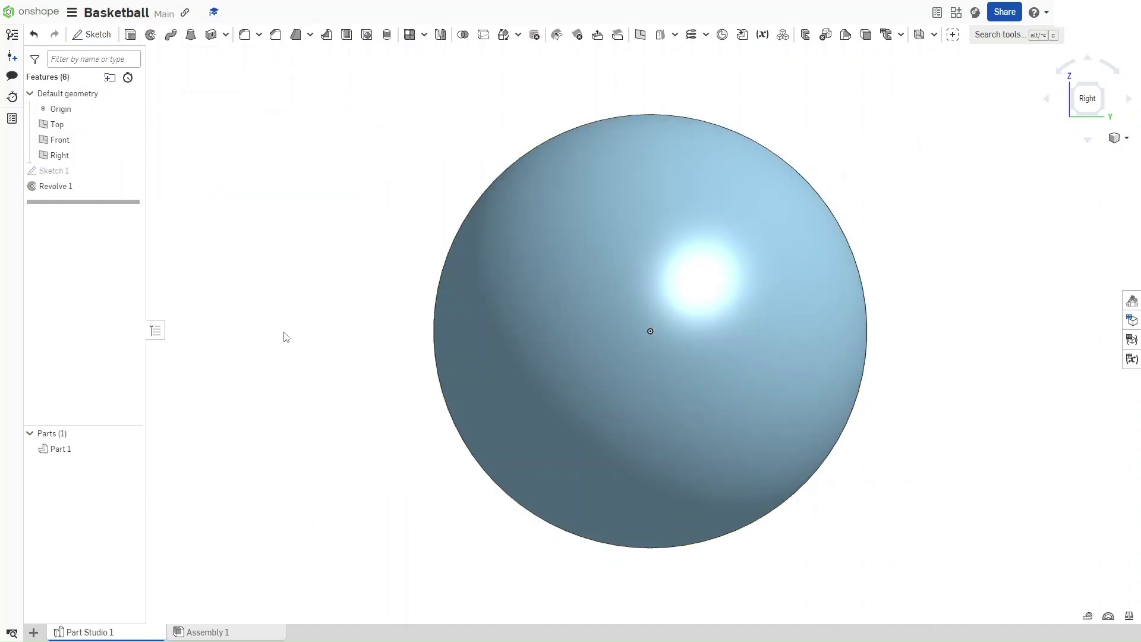
# Hide the sphere and start a new sketch on the Right plane.
pyautogui.click(131, 434)
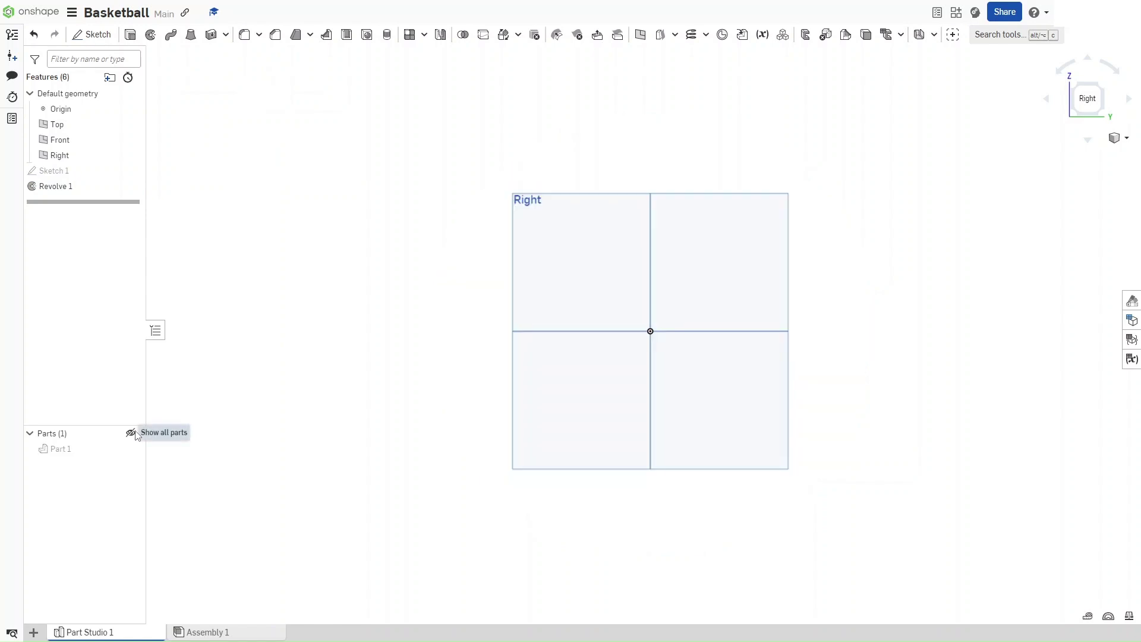
pyautogui.hotkey('shift', 's')
pyautogui.click(555, 258)
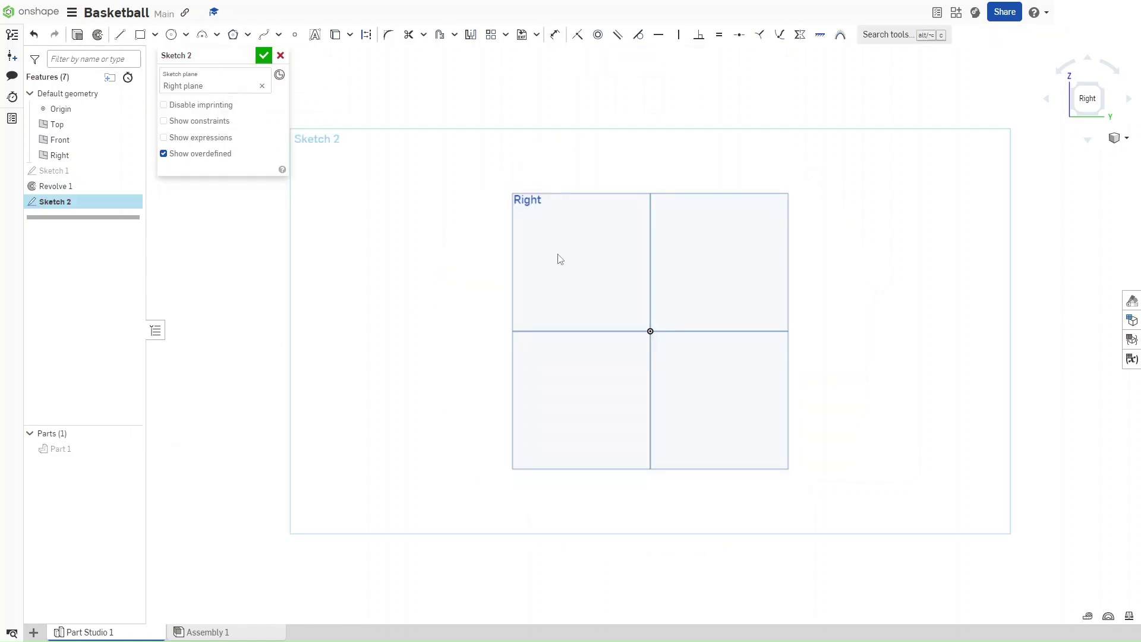
# Draw a circle centered on the origin with a diameter of 9.43 in.
pyautogui.press('c')
pyautogui.click(650, 331)
pyautogui.click(642, 152)
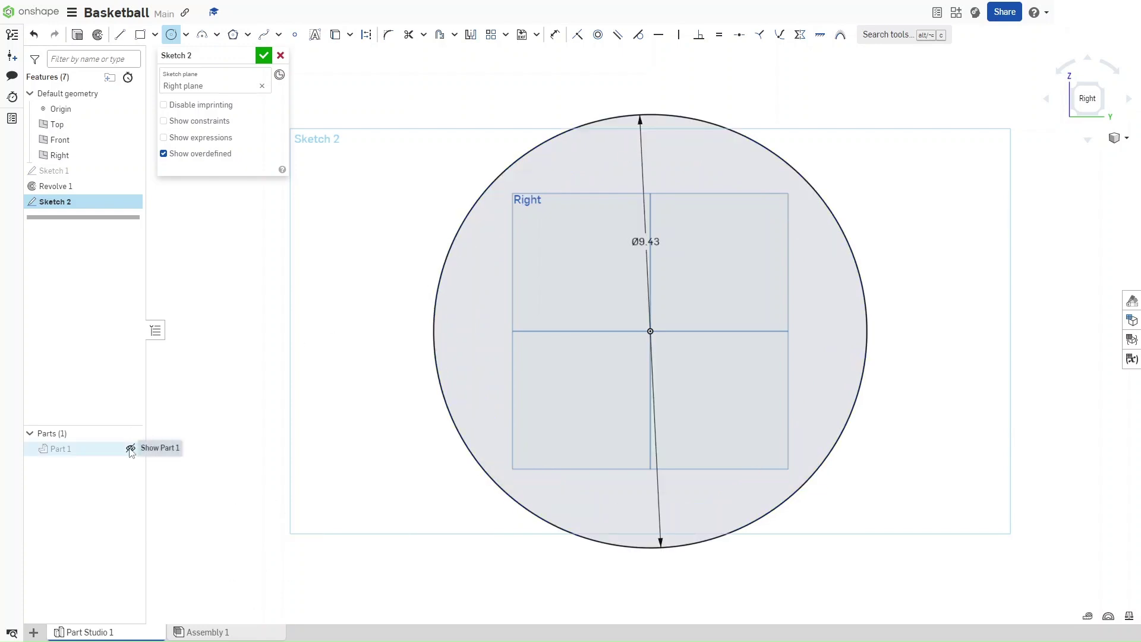
# Show the sphere to compare it with the circle, hide it again, and move the diameter dimension away from the vertical axis.
pyautogui.click(131, 449)
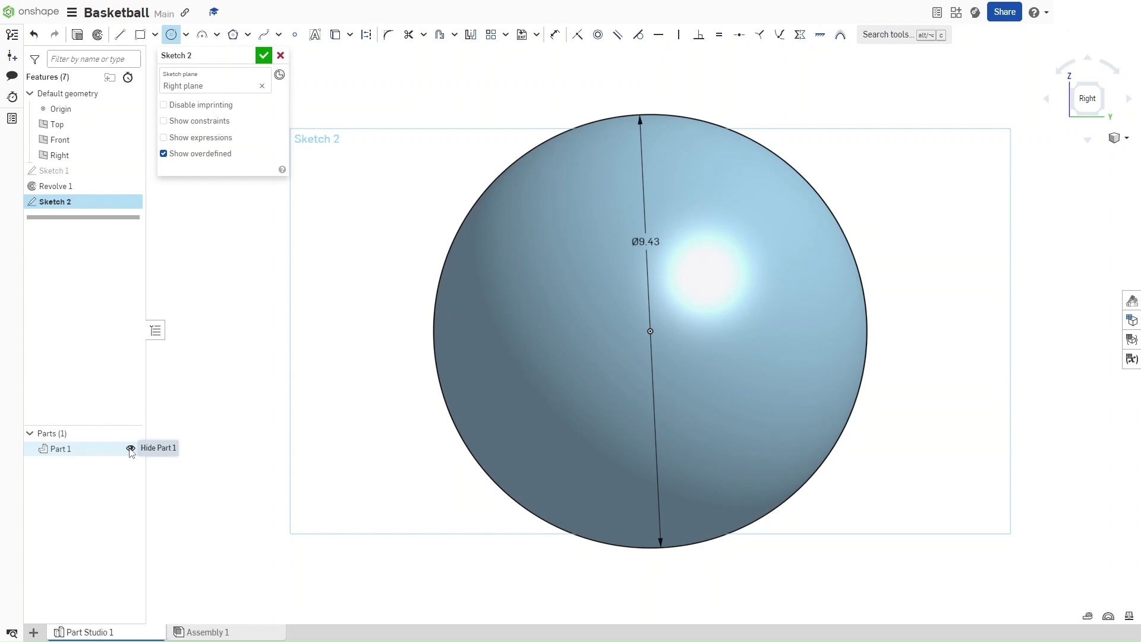
pyautogui.click(131, 450)
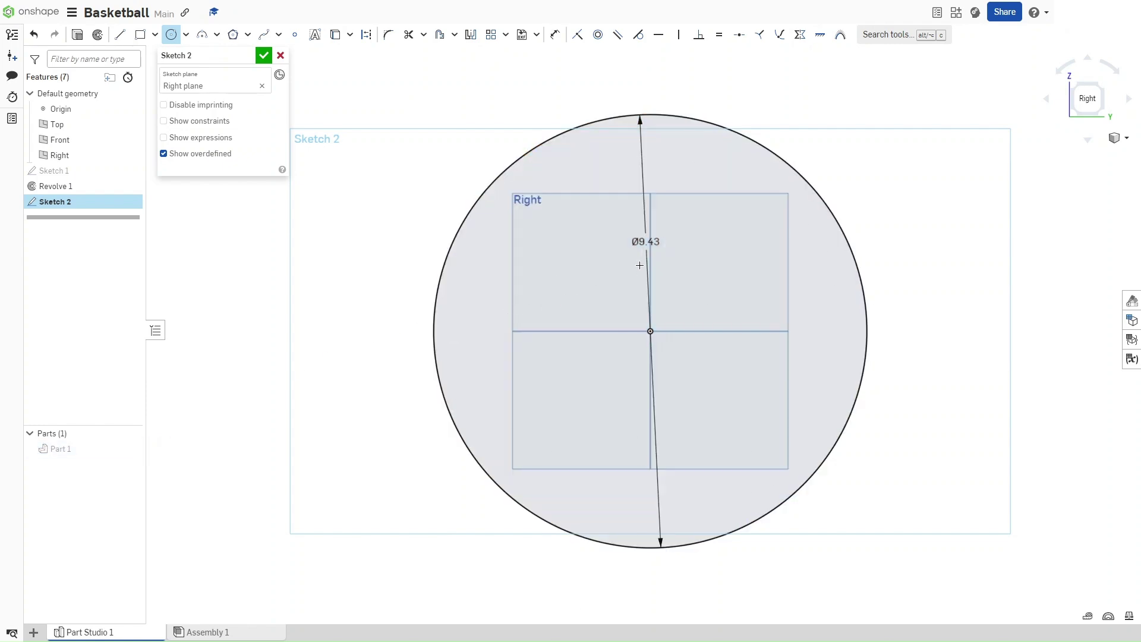
pyautogui.moveTo(646, 244); pyautogui.dragTo(613, 250)
# Draw a vertical center rectangle from the origin, 0.3 in wide and 10 in high.
pyautogui.press('r')
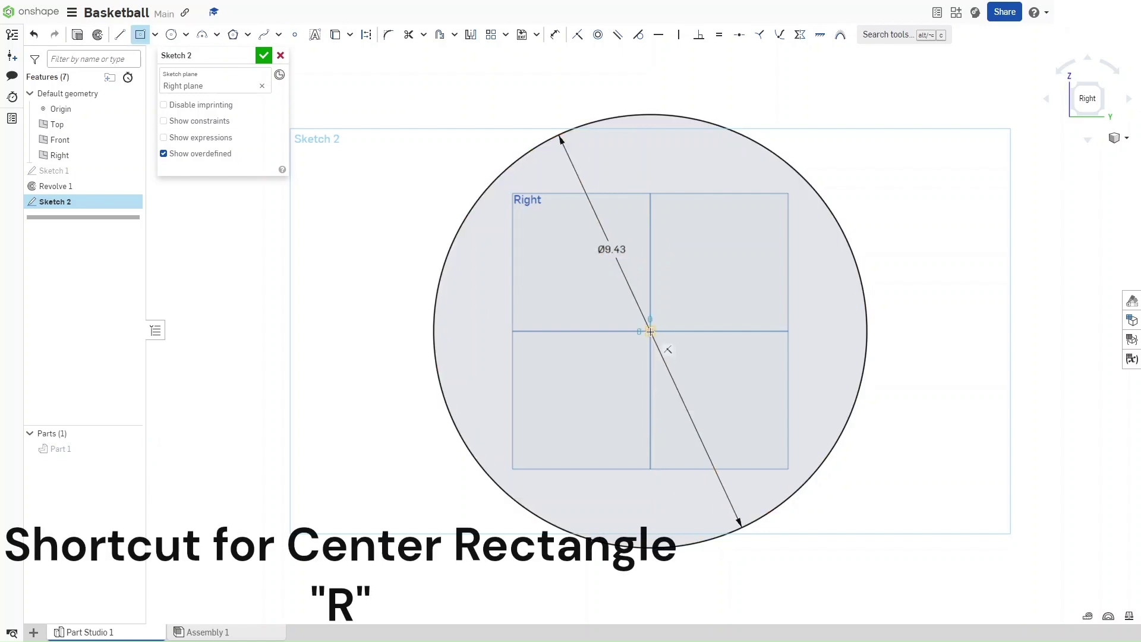
pyautogui.click(651, 331)
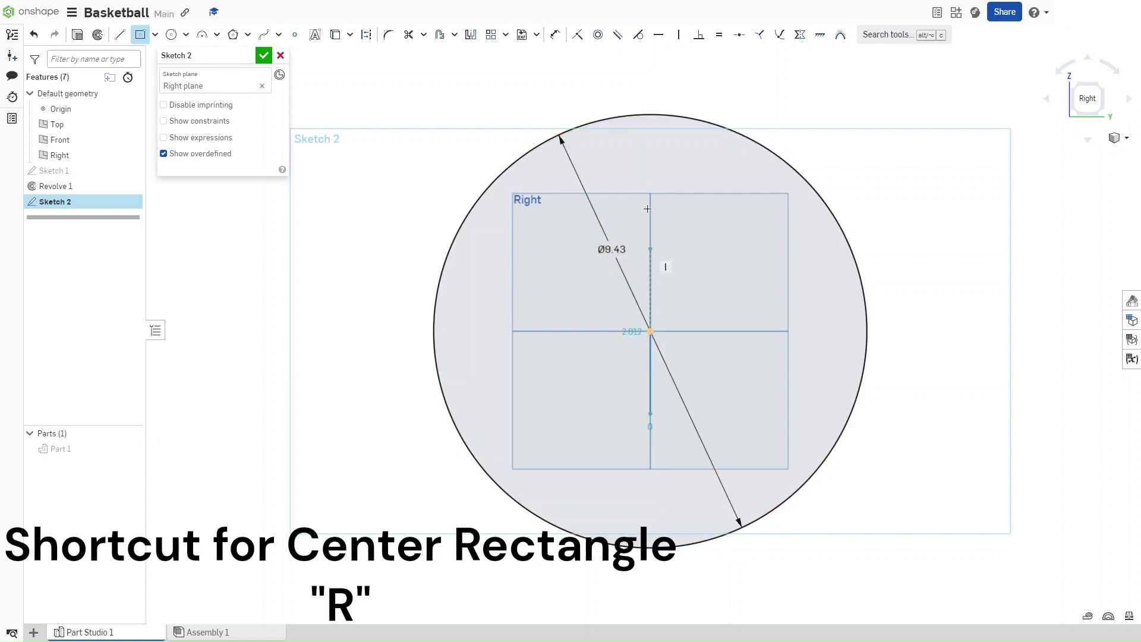
pyautogui.click(642, 95)
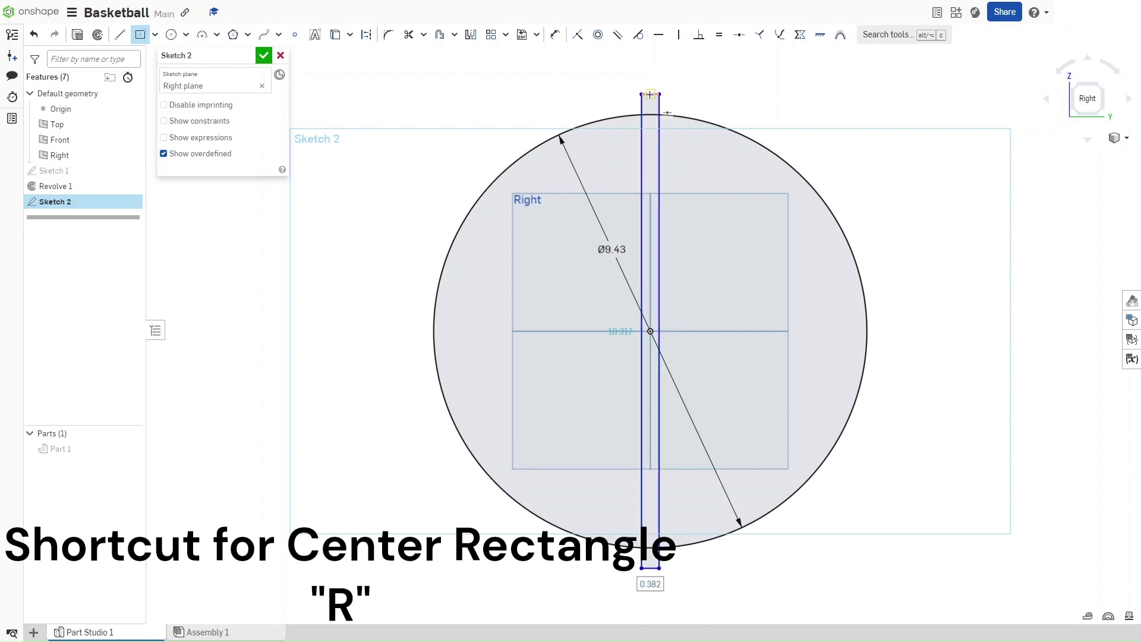
pyautogui.write('3')
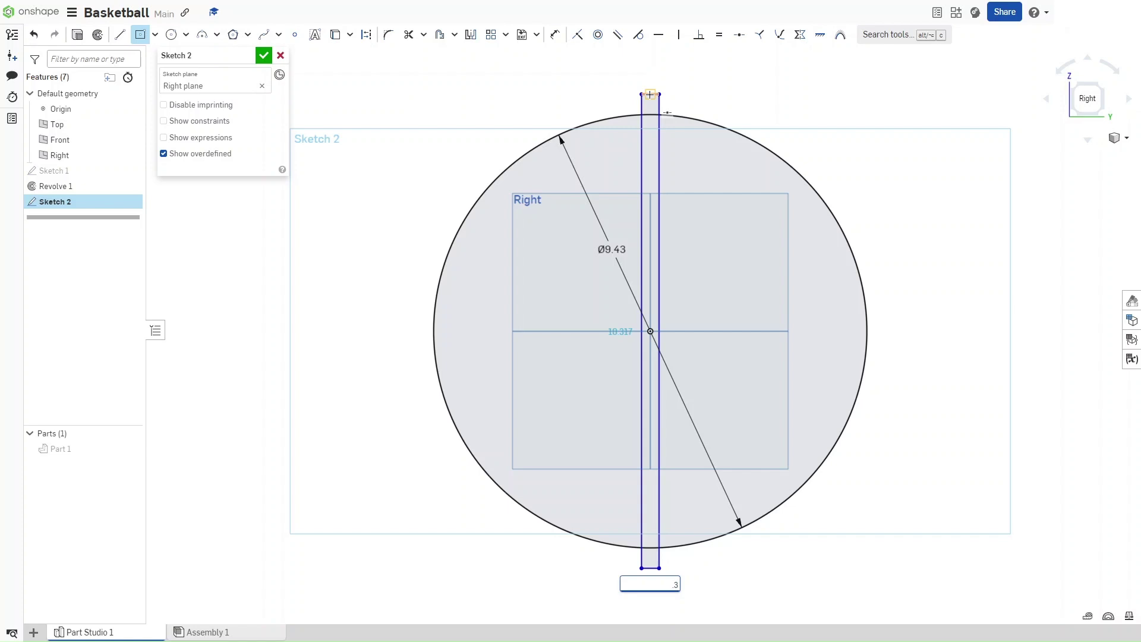
pyautogui.press('Return')
pyautogui.write('10')
pyautogui.press('Return')
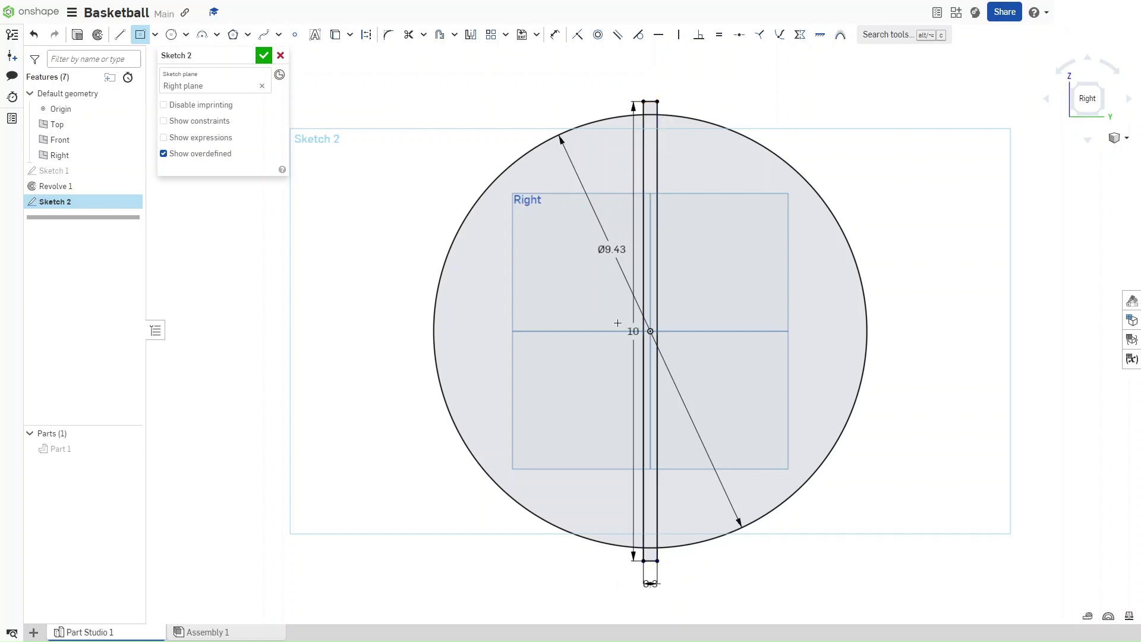
# Draw a second center rectangle from the origin and set both its width and height to 0.3 in.
pyautogui.click(651, 331)
pyautogui.click(388, 323)
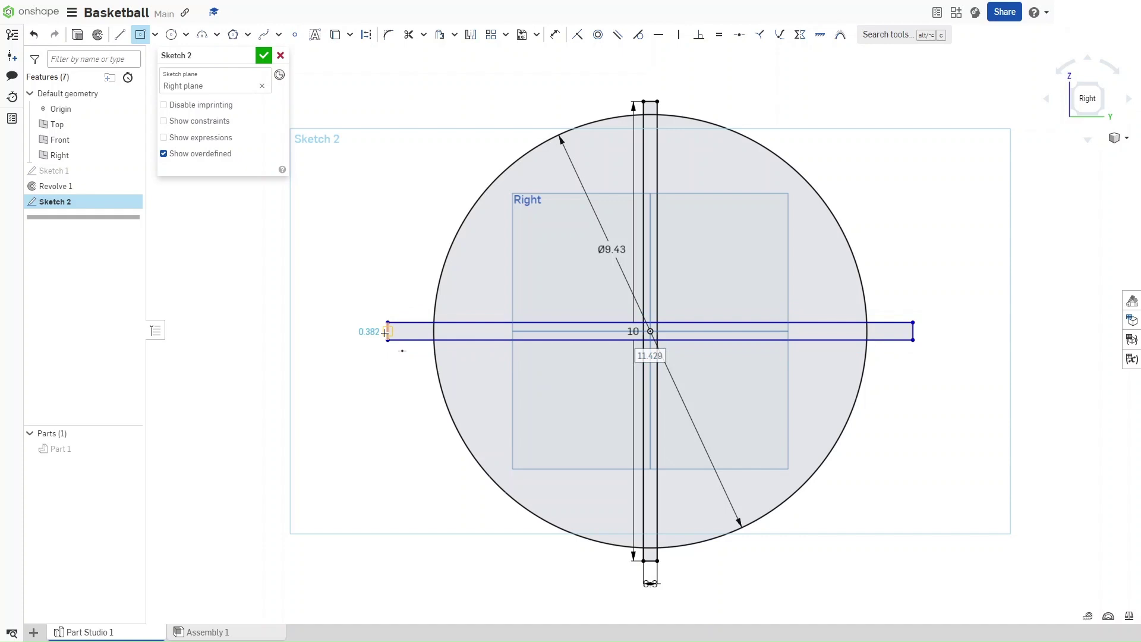
pyautogui.press('BackSpace')
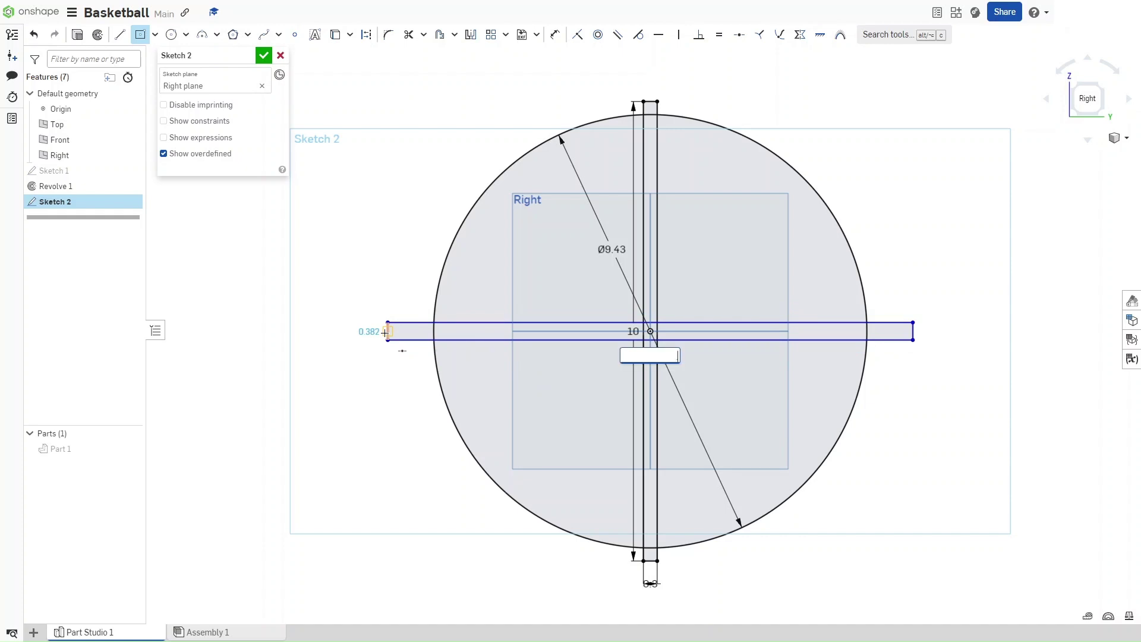
pyautogui.press('Return')
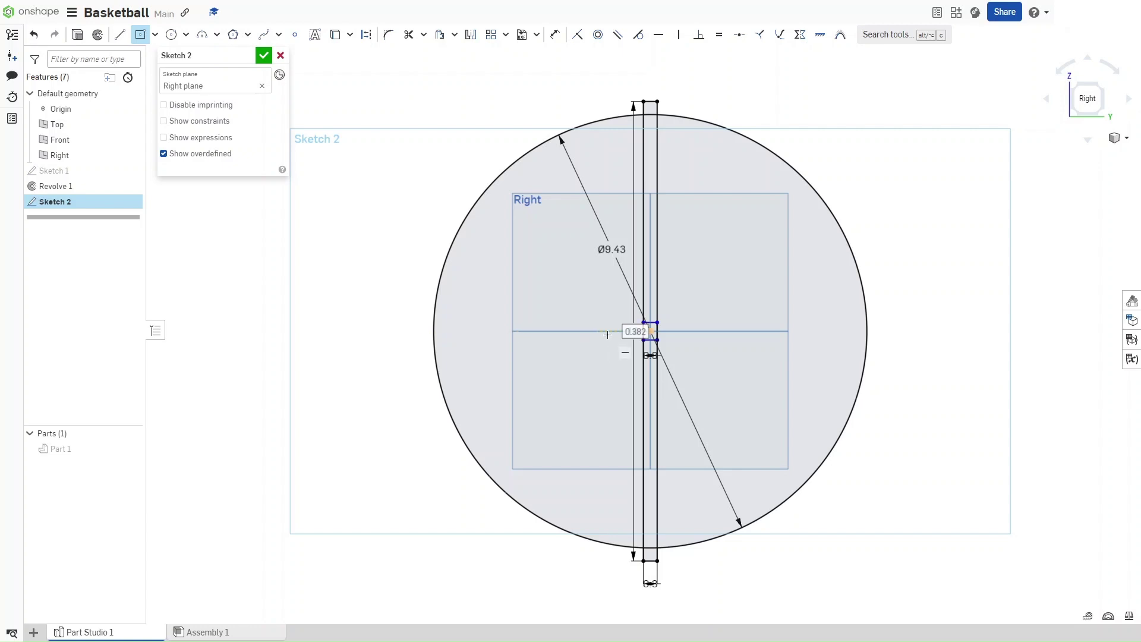
pyautogui.write('.3')
pyautogui.press('Return')
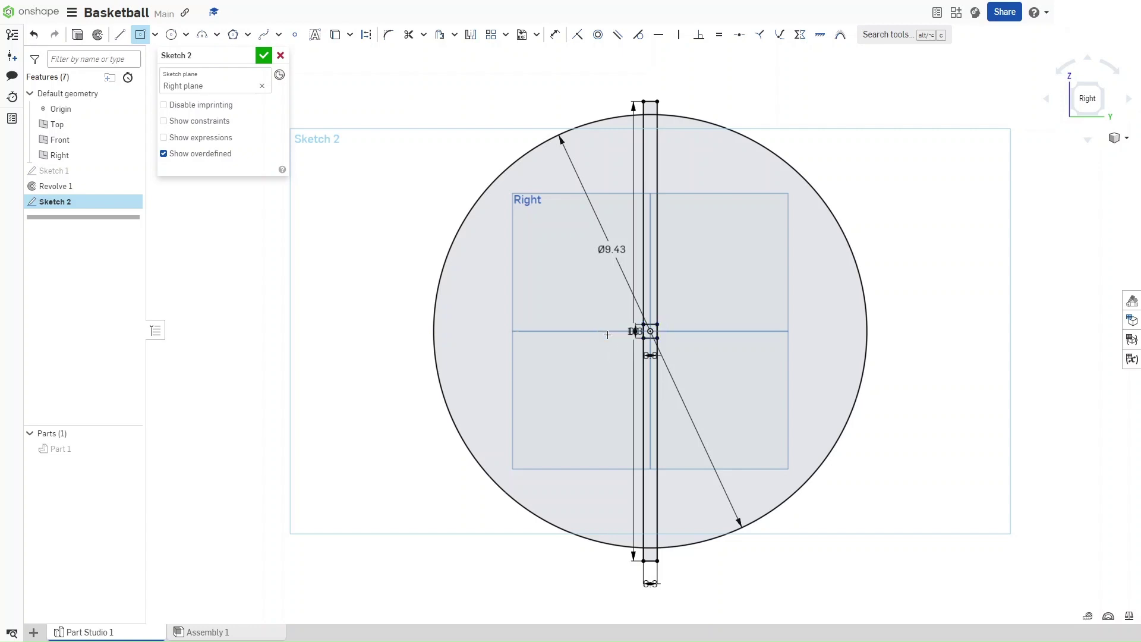
pyautogui.press('Escape')
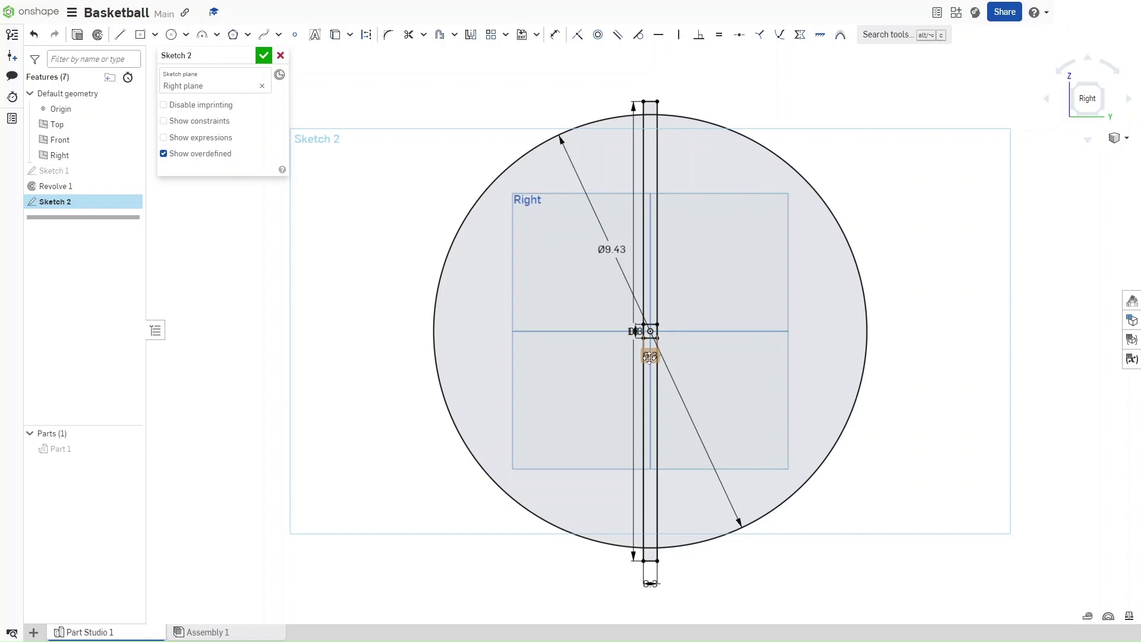
# Set the second center rectangle's width to 10 in so it forms a horizontal band.
pyautogui.click(649, 357)
pyautogui.doubleClick(650, 358)
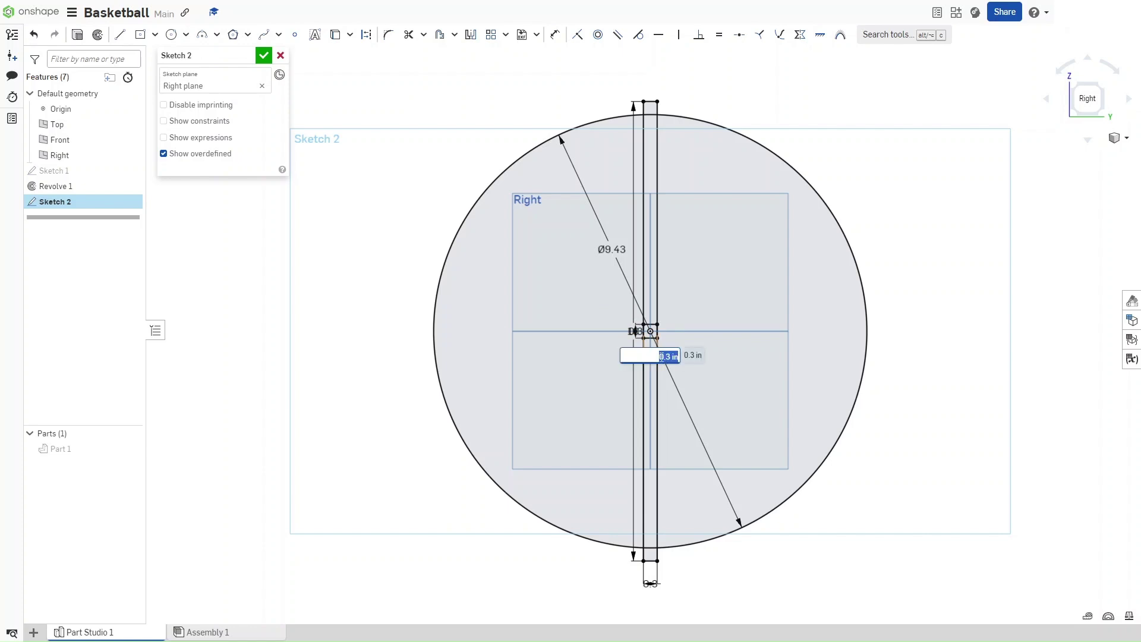
pyautogui.write('10')
pyautogui.press('Return')
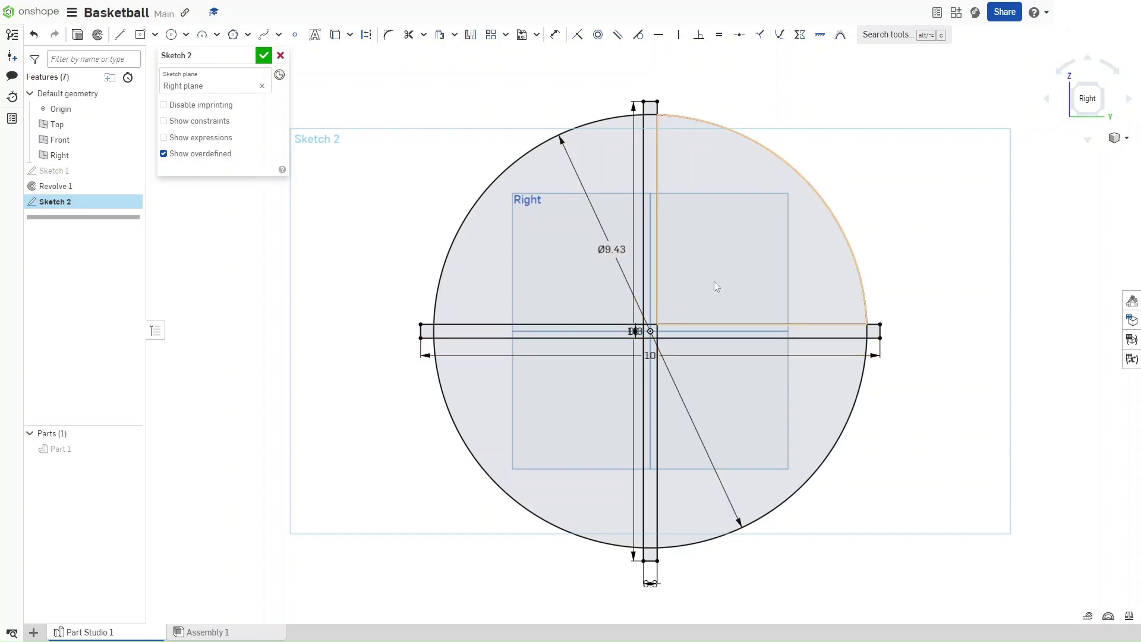
# Draw a three-point arc that bows downward between two points on the circle's upper half, with a radius of 3 in.
pyautogui.press('a')
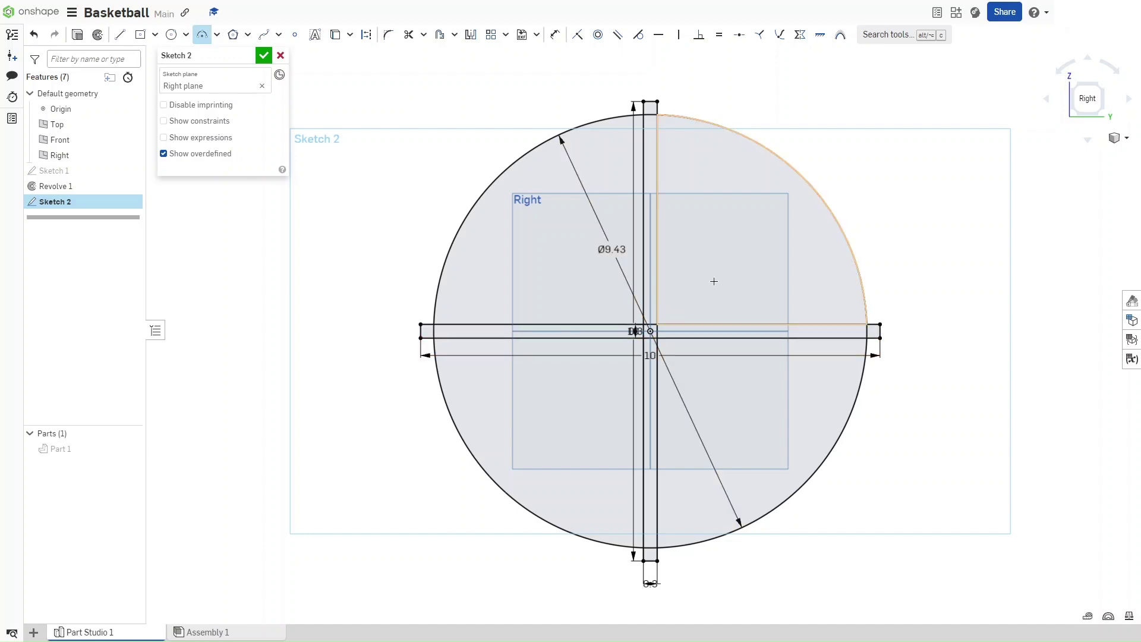
pyautogui.click(513, 164)
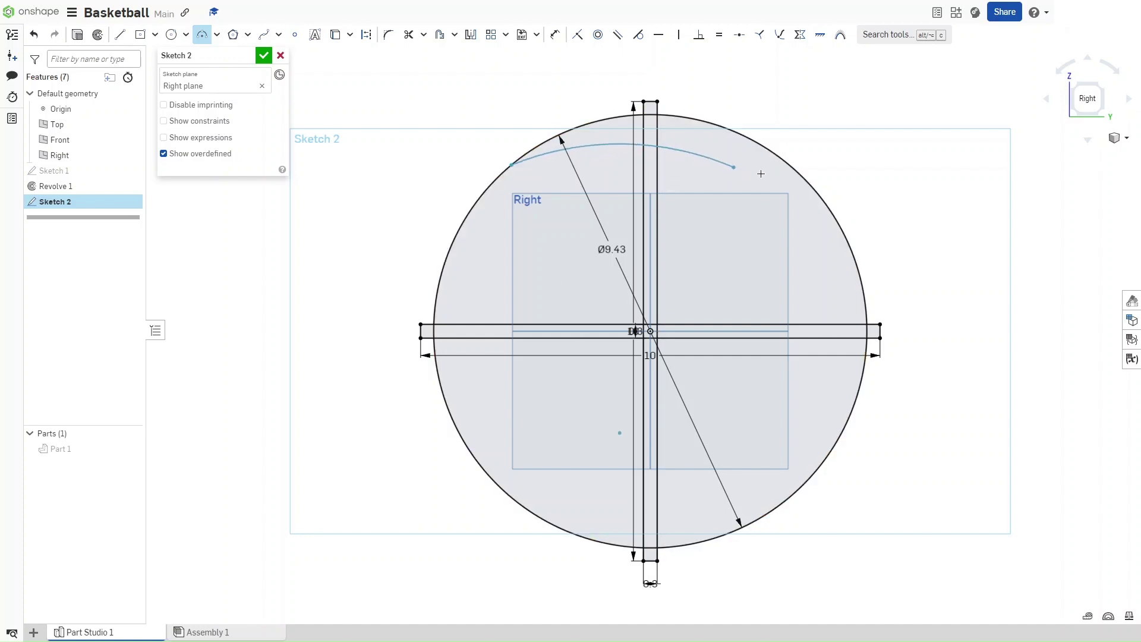
pyautogui.click(797, 173)
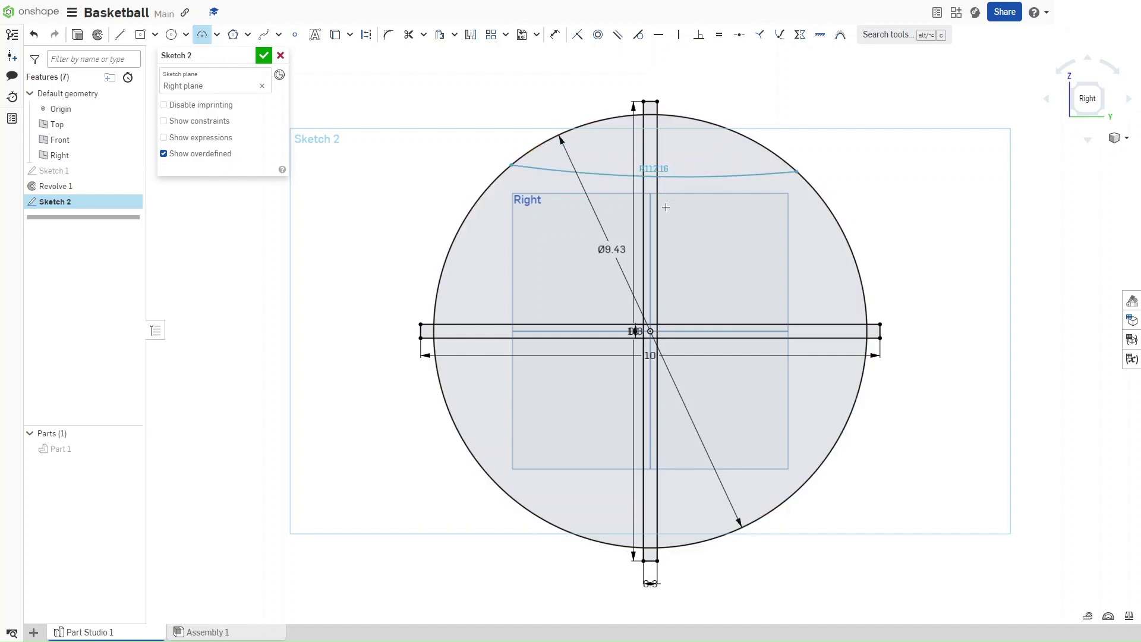
pyautogui.click(676, 251)
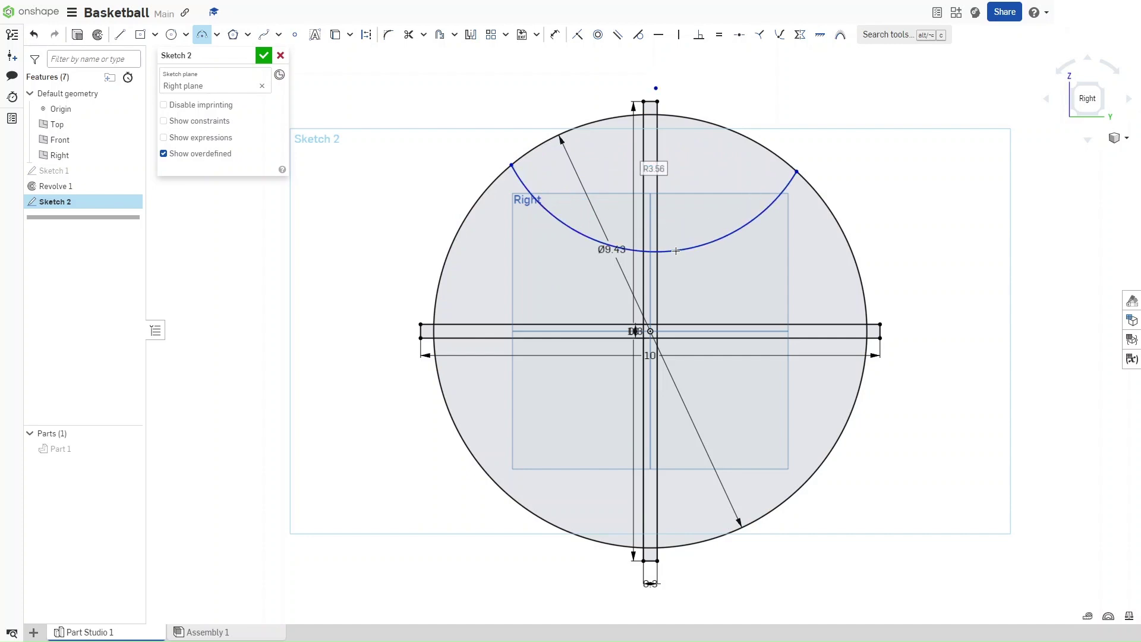
pyautogui.write('3')
pyautogui.press('Return')
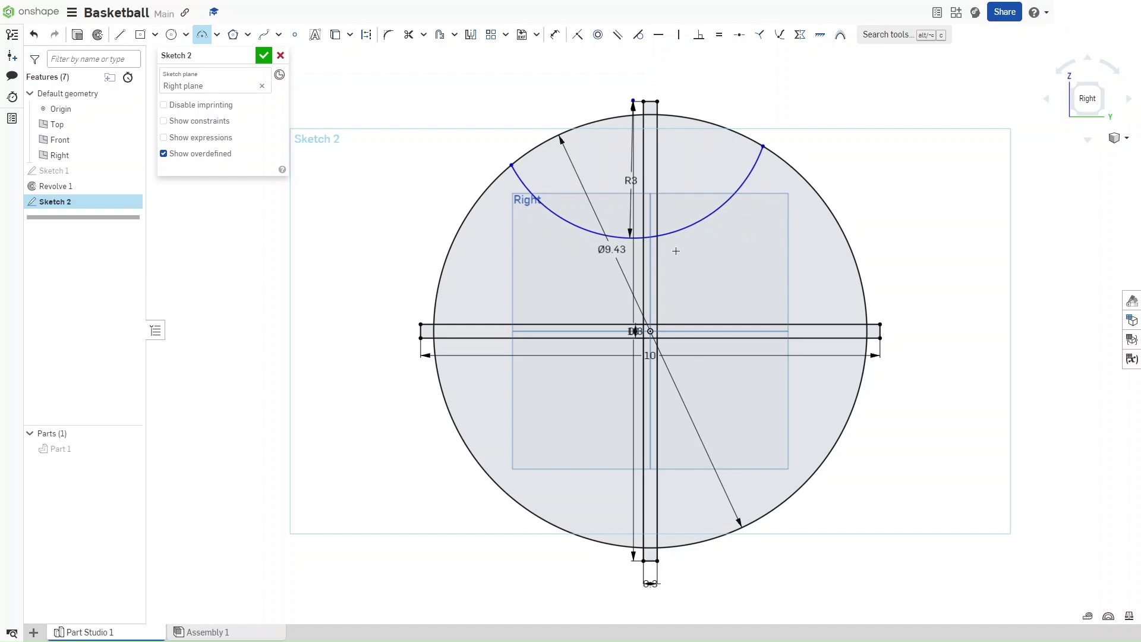
# Align the arc's two endpoints with a horizontal constraint.
pyautogui.press('h')
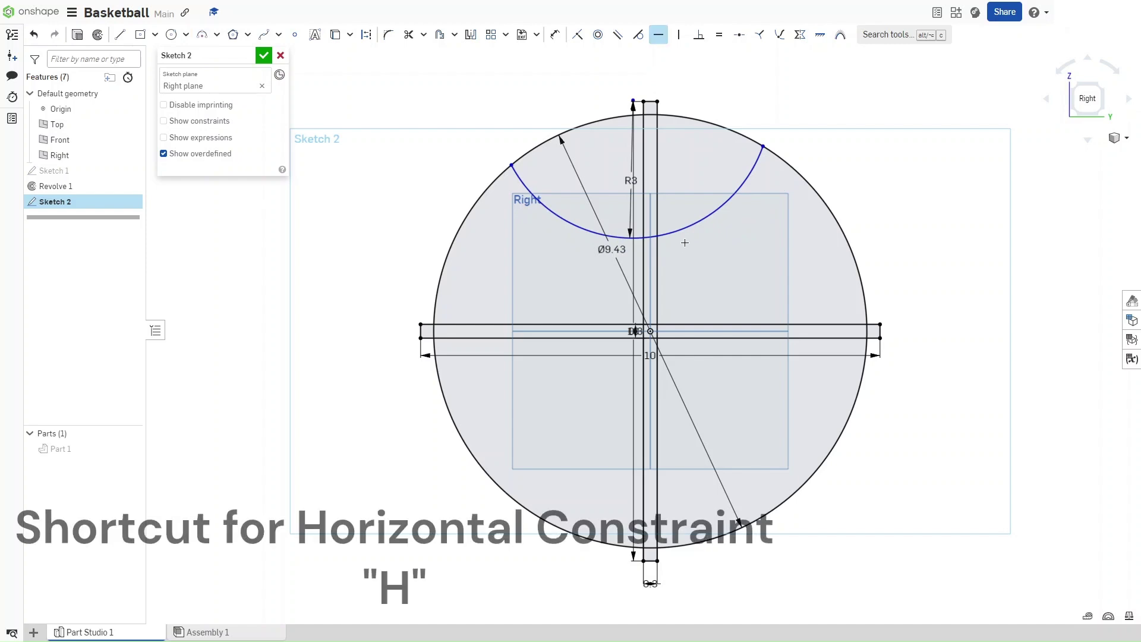
pyautogui.click(512, 166)
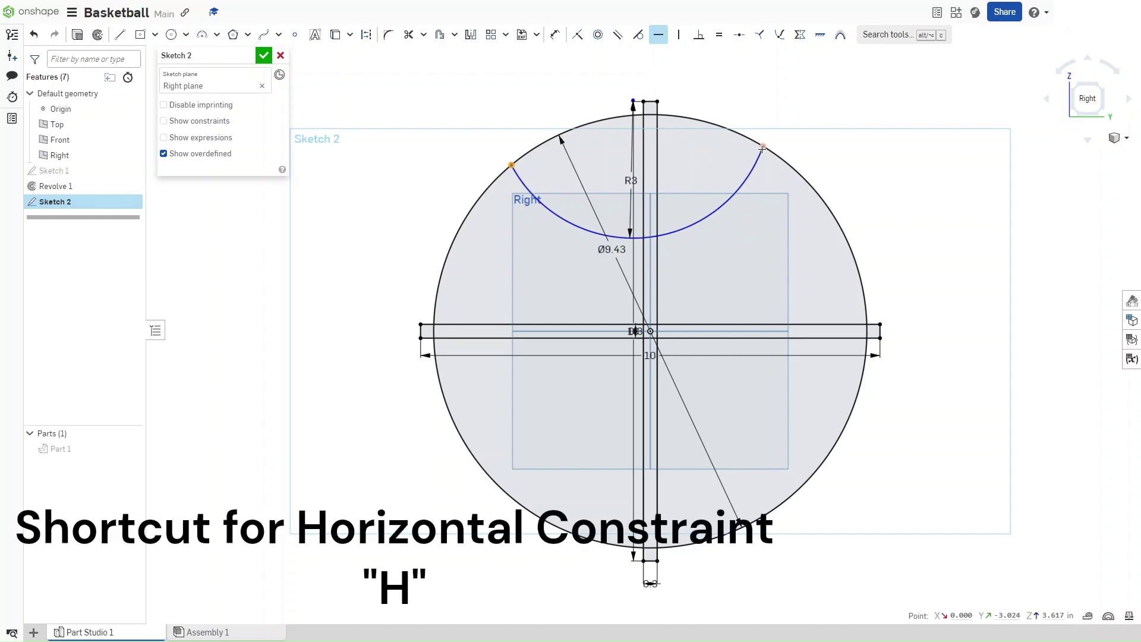
pyautogui.click(764, 148)
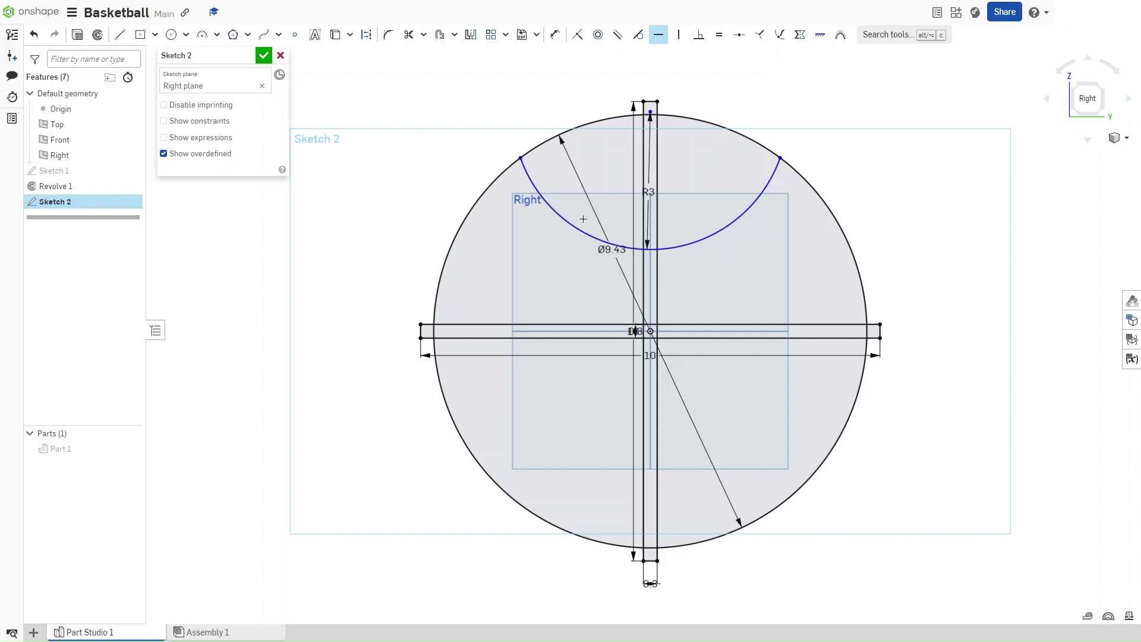
# Offset the 3 in arc by 0.25 in toward the circle's center.
pyautogui.press('o')
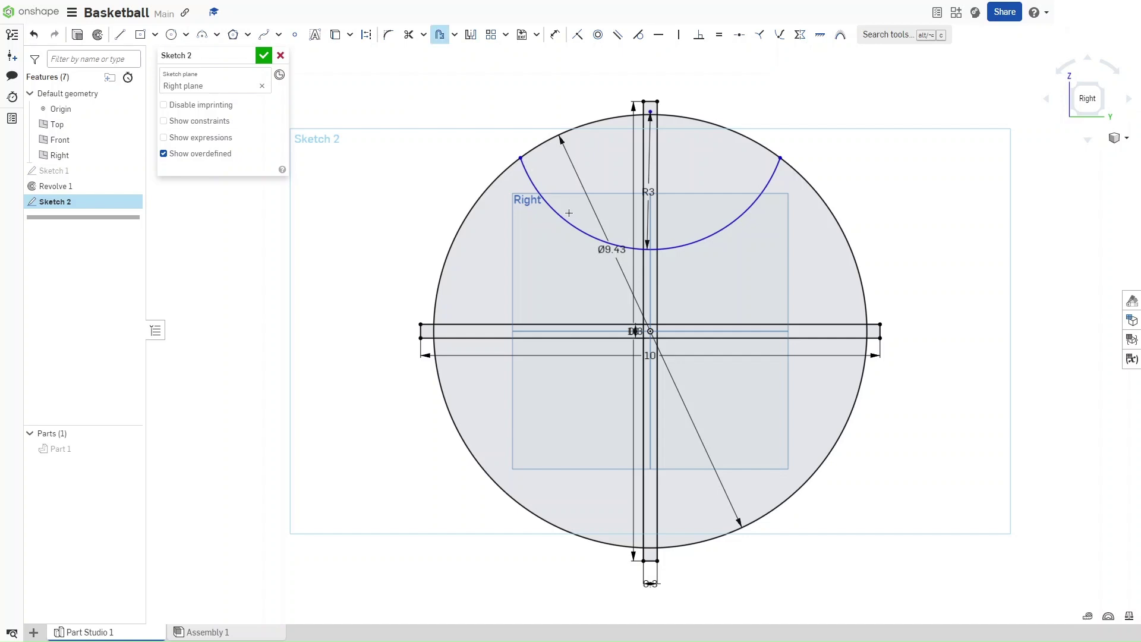
pyautogui.click(563, 219)
pyautogui.moveTo(650, 255); pyautogui.dragTo(718, 284)
pyautogui.doubleClick(719, 283)
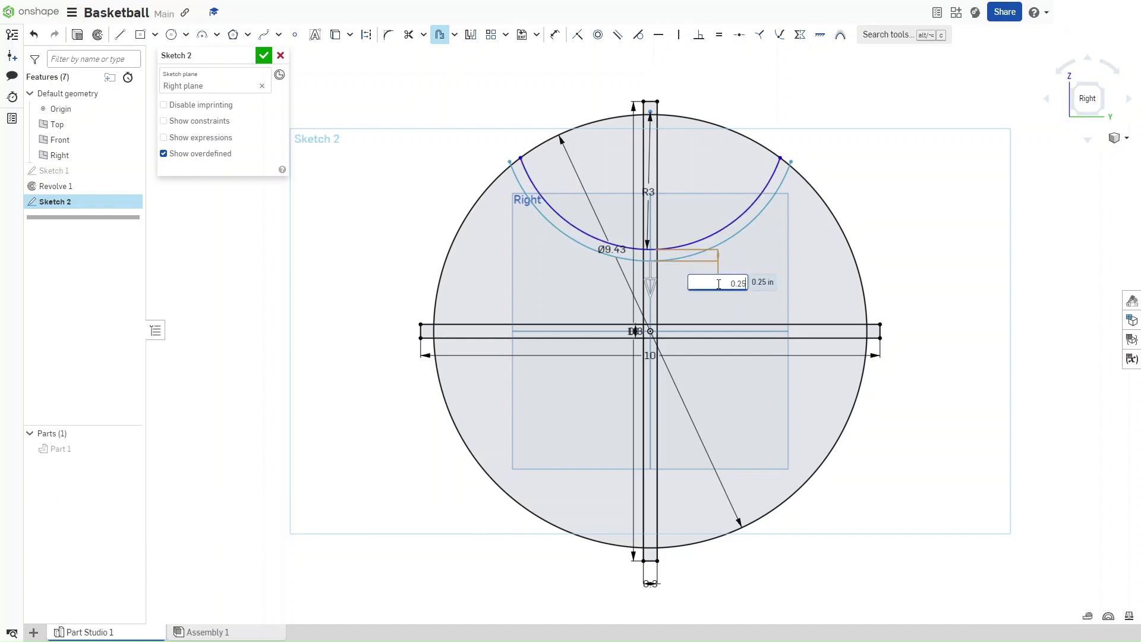
pyautogui.press('Return')
pyautogui.doubleClick(719, 284)
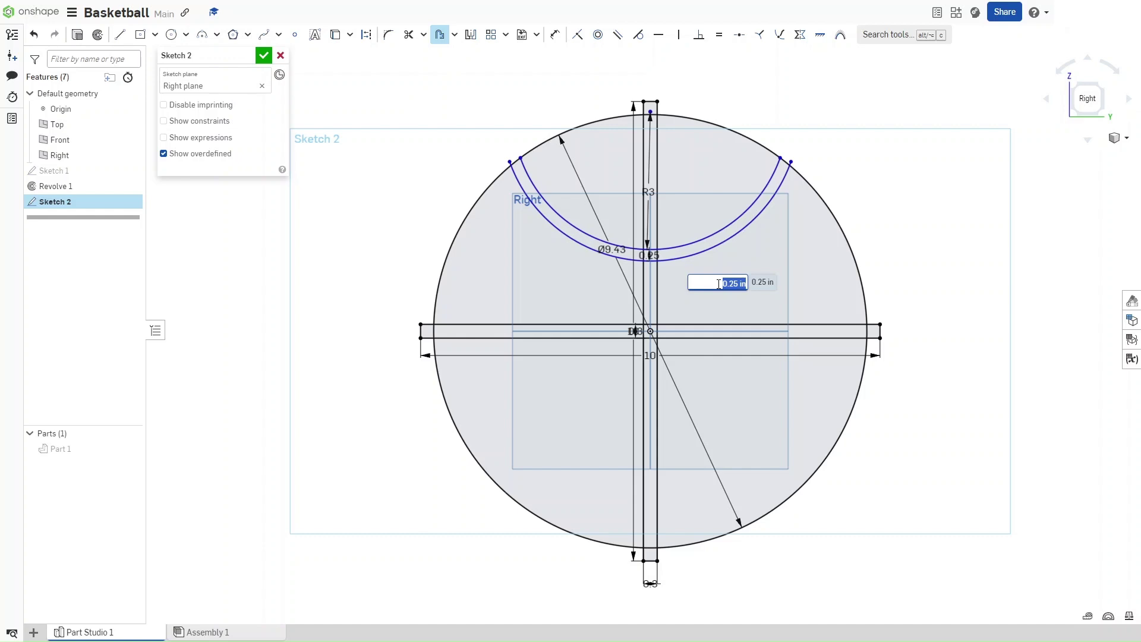
pyautogui.press('Return')
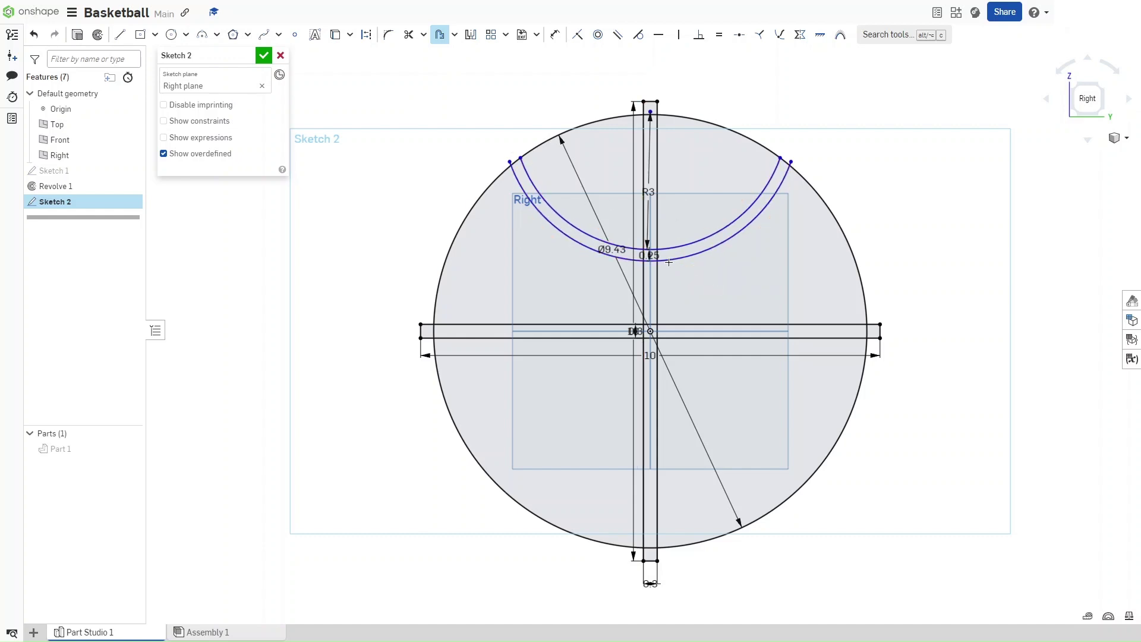
# Dimension the gap between the offset arc and the horizontal band's upper edge to 1.465 in.
pyautogui.press('o')
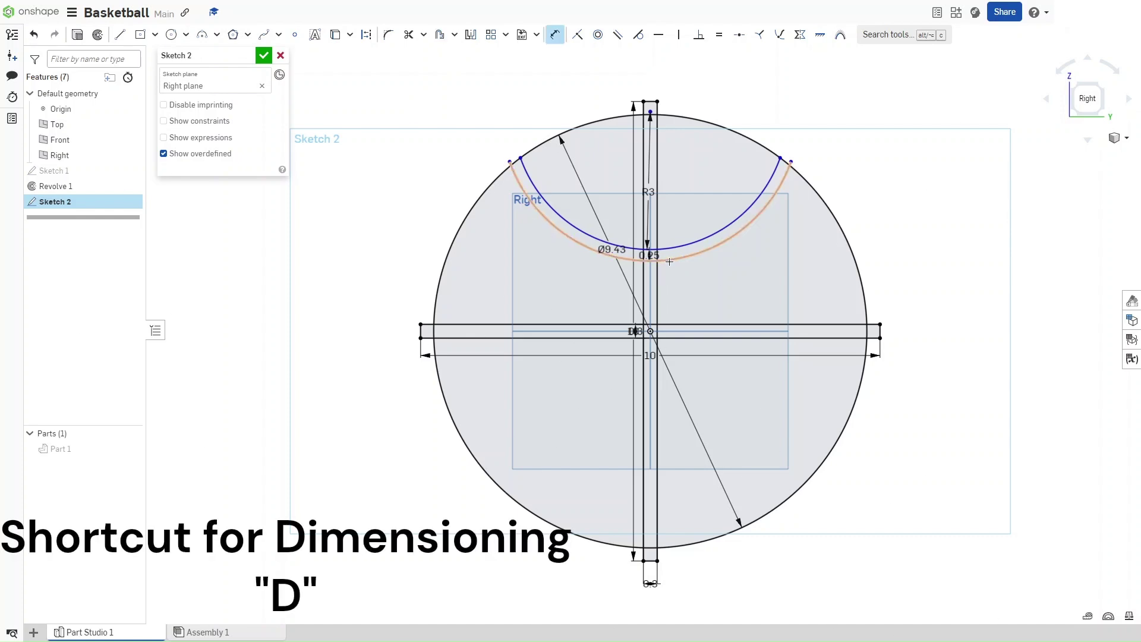
pyautogui.click(669, 261)
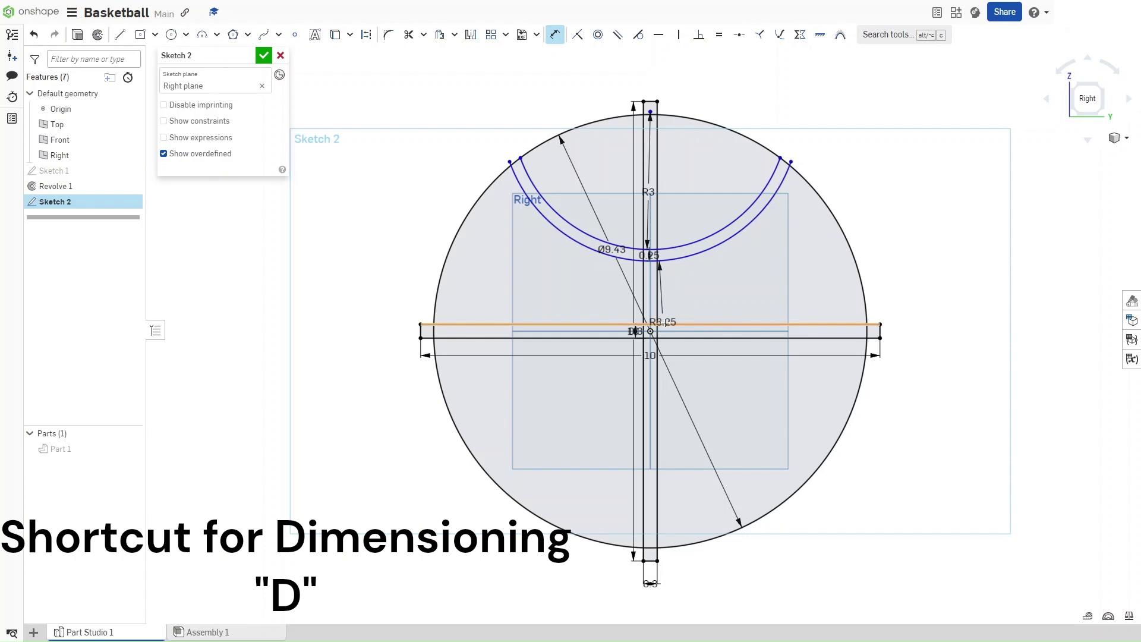
pyautogui.click(667, 324)
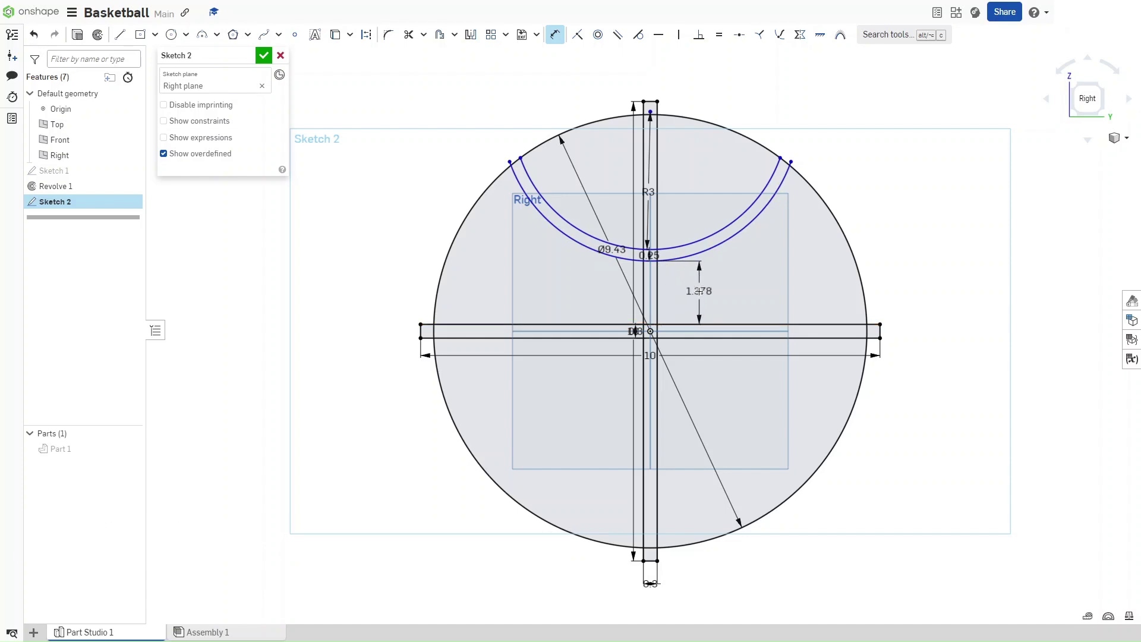
pyautogui.click(700, 291)
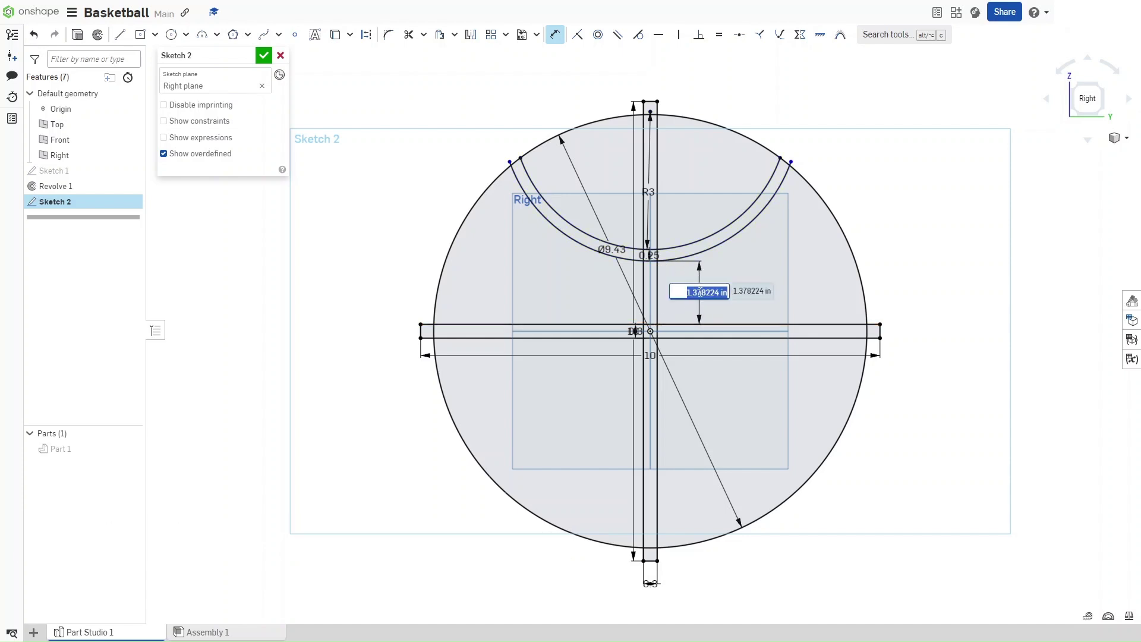
pyautogui.write('1.465')
pyautogui.press('Return')
pyautogui.press('Escape')
# Trim both ends of the offset arc where they extend beyond the circle.
pyautogui.scroll(5, 786, 153)
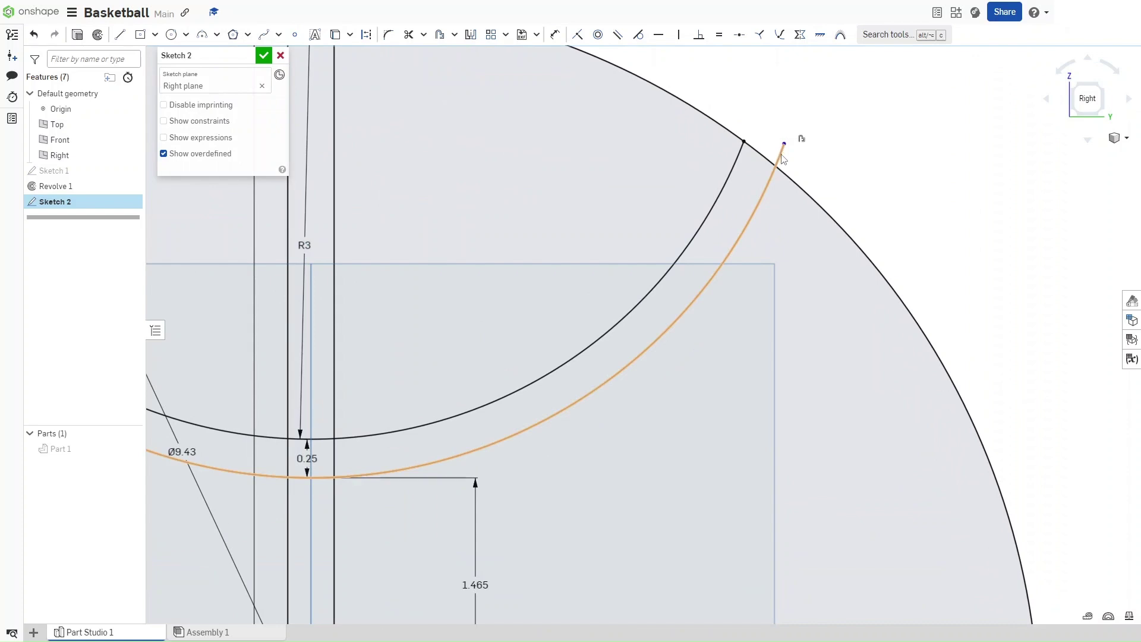
pyautogui.press('m')
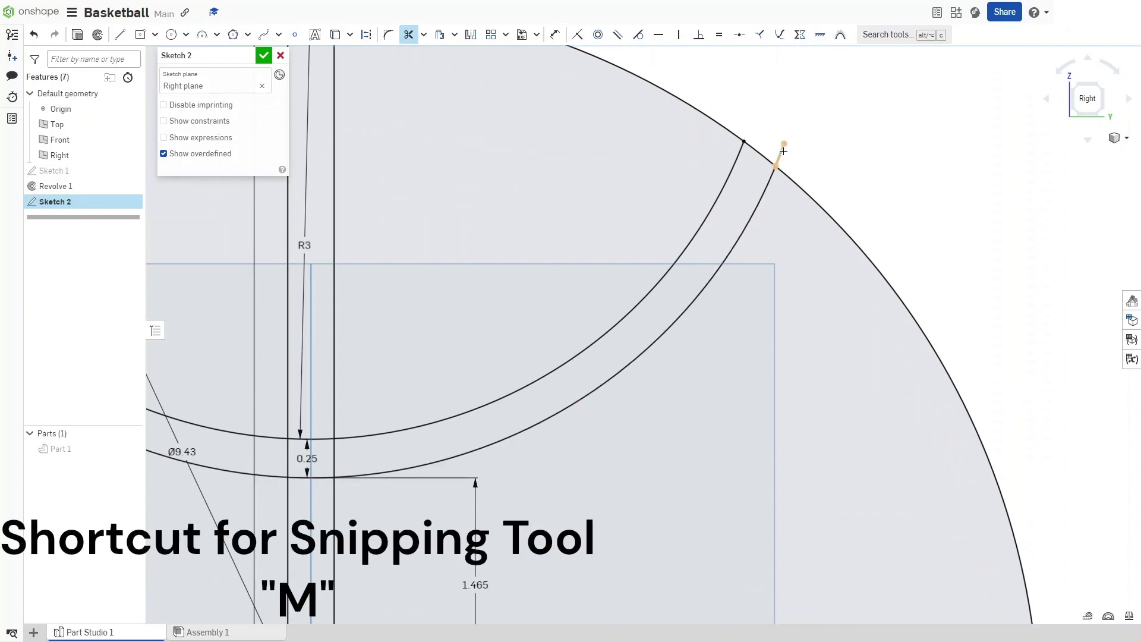
pyautogui.scroll(-10, 789, 153)
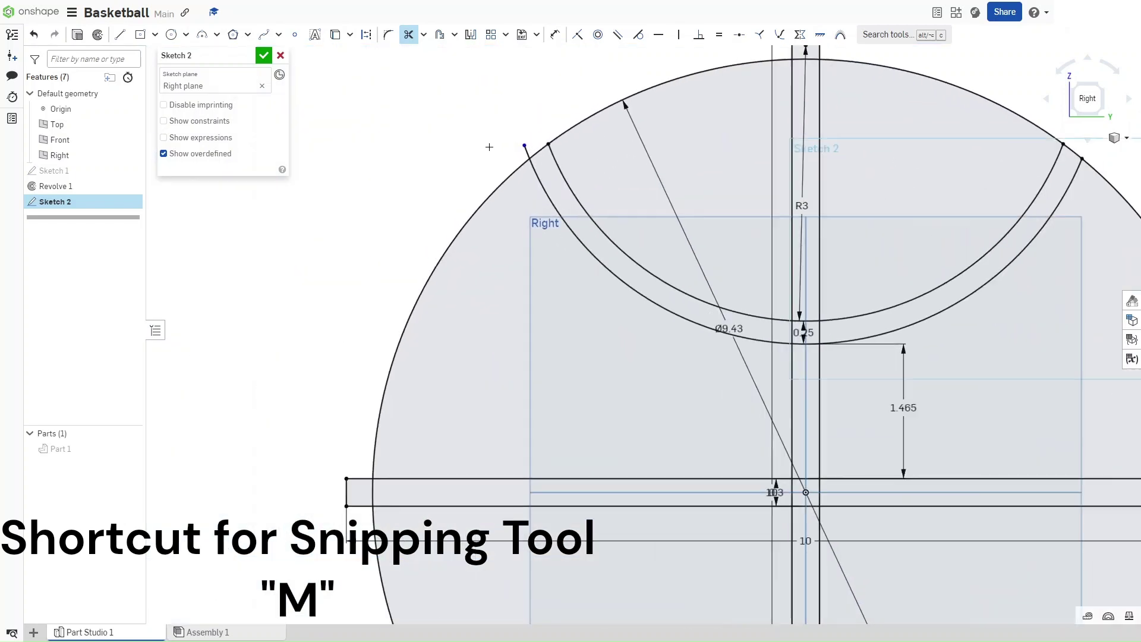
pyautogui.scroll(3, 491, 147)
pyautogui.scroll(-8, 560, 153)
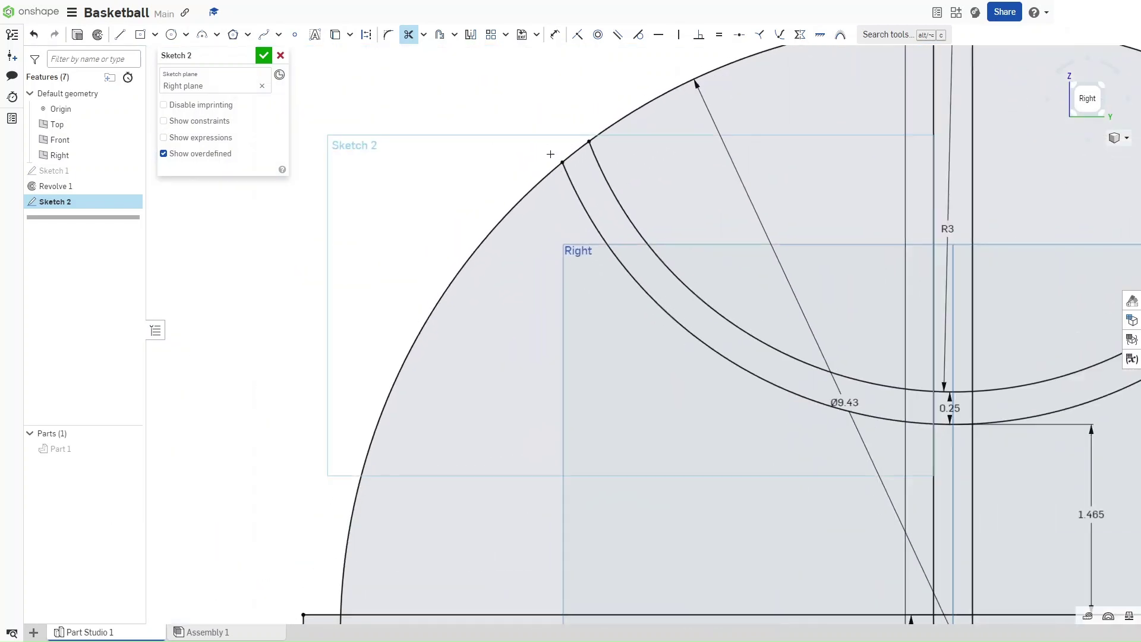
# Trim the inner segments where the two bands cross at the origin and where the vertical band crosses the upper arcs.
pyautogui.scroll(5, 724, 370)
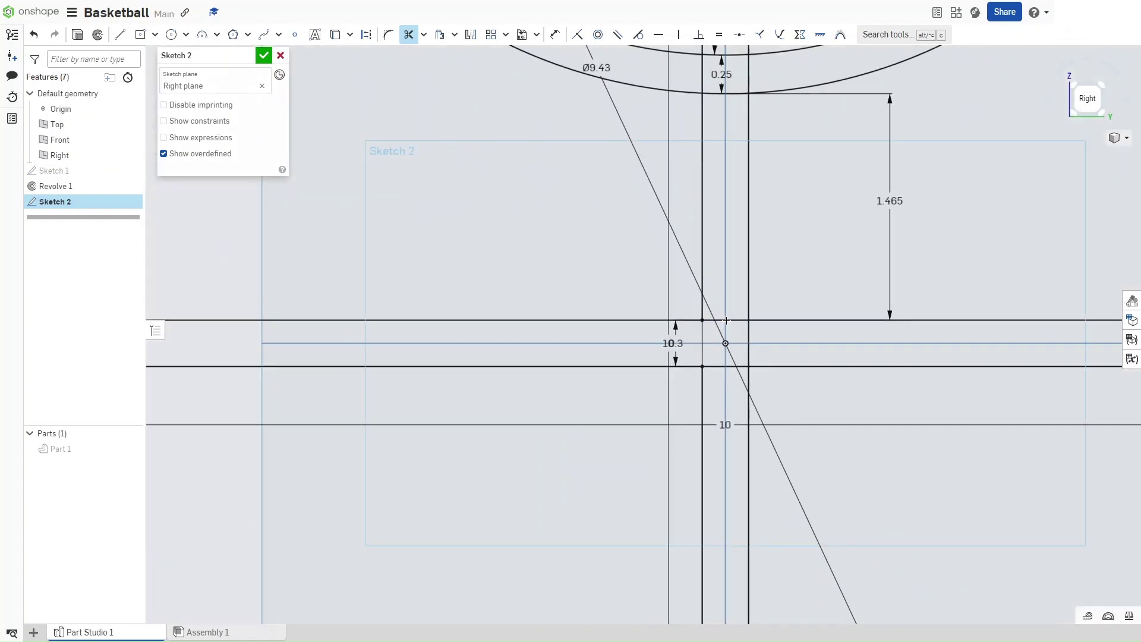
pyautogui.click(749, 339)
pyautogui.scroll(-5, 727, 367)
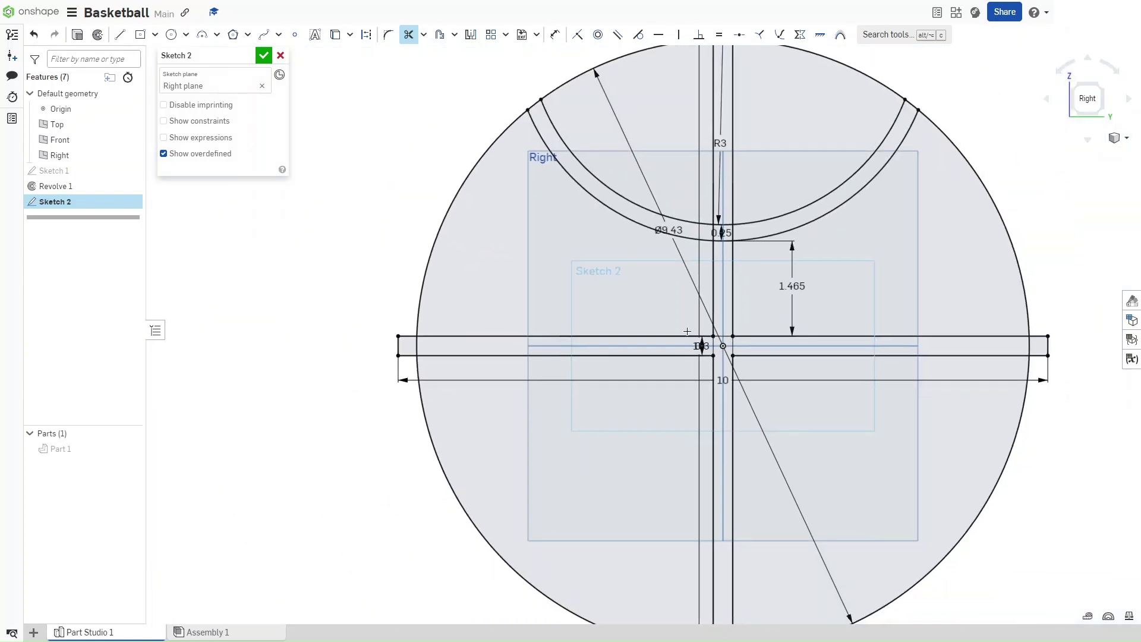
pyautogui.scroll(5, 664, 363)
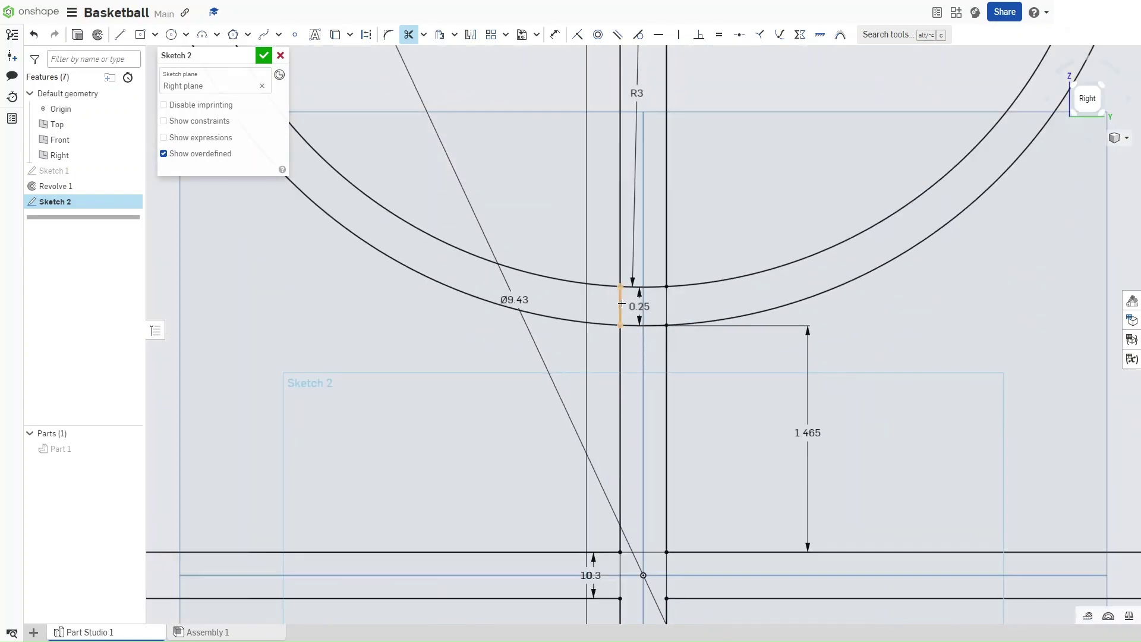
pyautogui.press('Escape')
# Draw a horizontal construction line about 1.56 in long from the origin along the horizontal band.
pyautogui.press('q')
pyautogui.press('l')
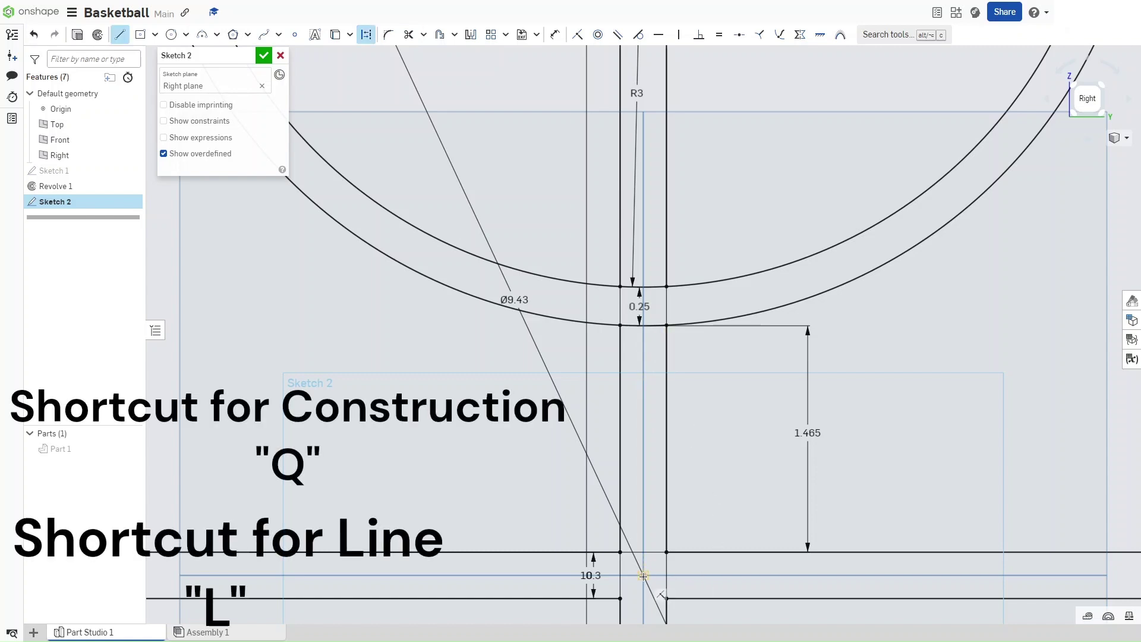
pyautogui.click(644, 576)
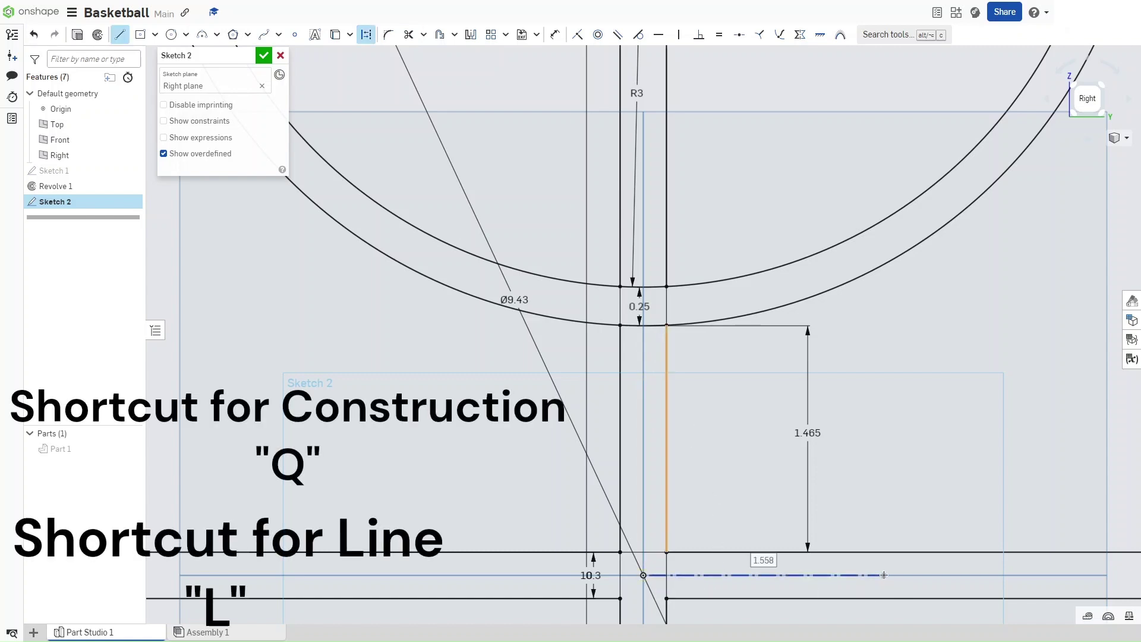
pyautogui.click(884, 576)
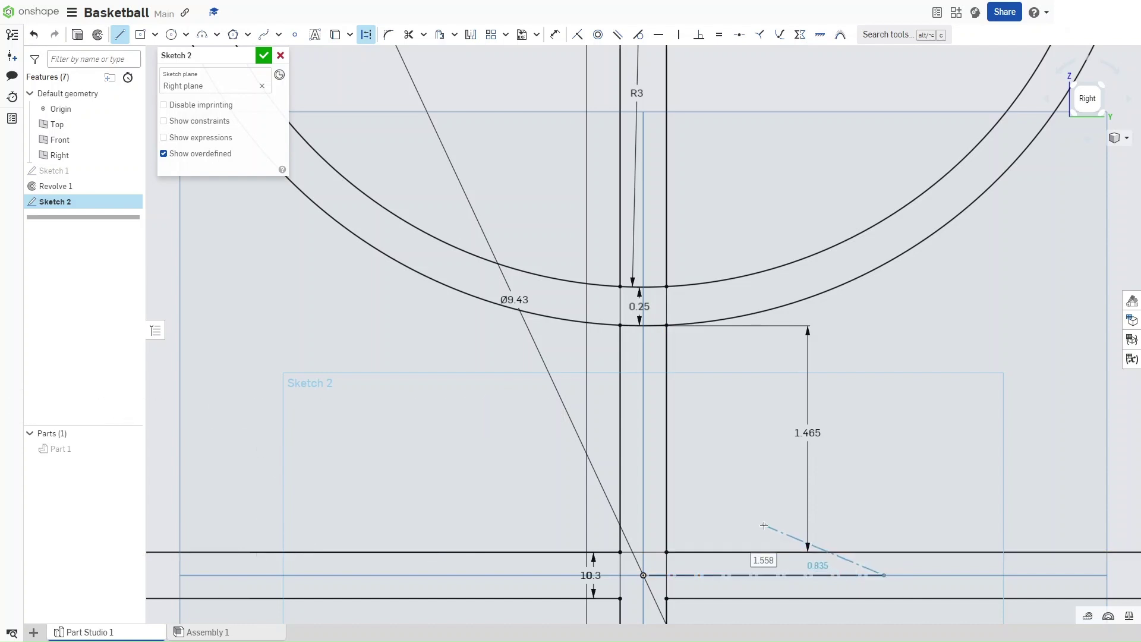
# Mirror the two upper arcs about the horizontal construction line.
pyautogui.click(470, 37)
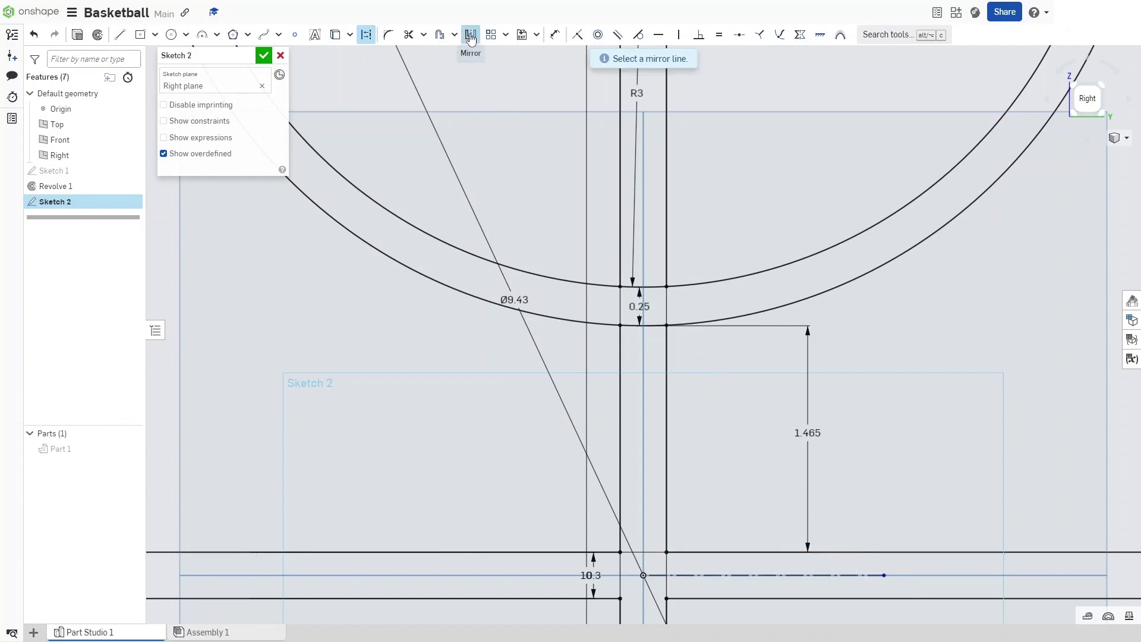
pyautogui.click(818, 577)
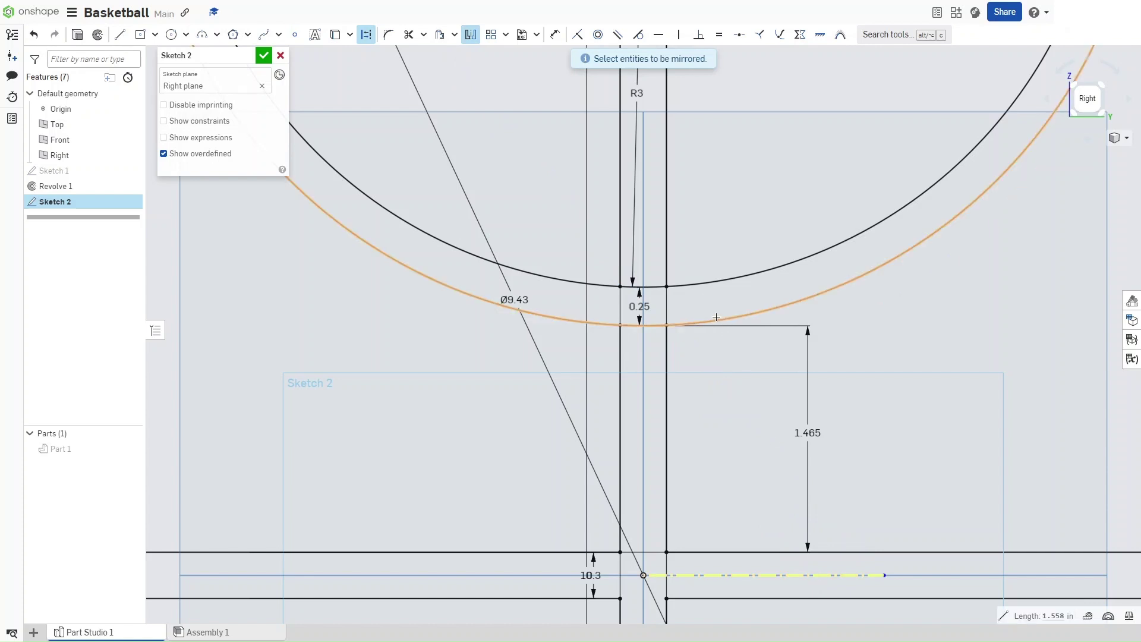
pyautogui.scroll(-4, 710, 318)
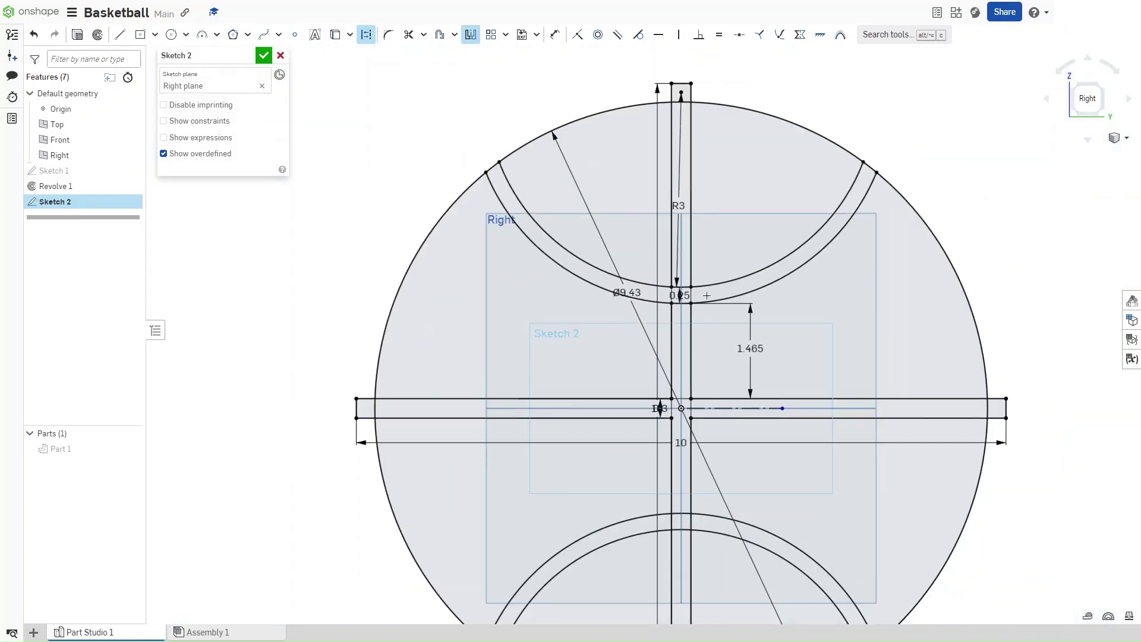
pyautogui.scroll(-3, 706, 319)
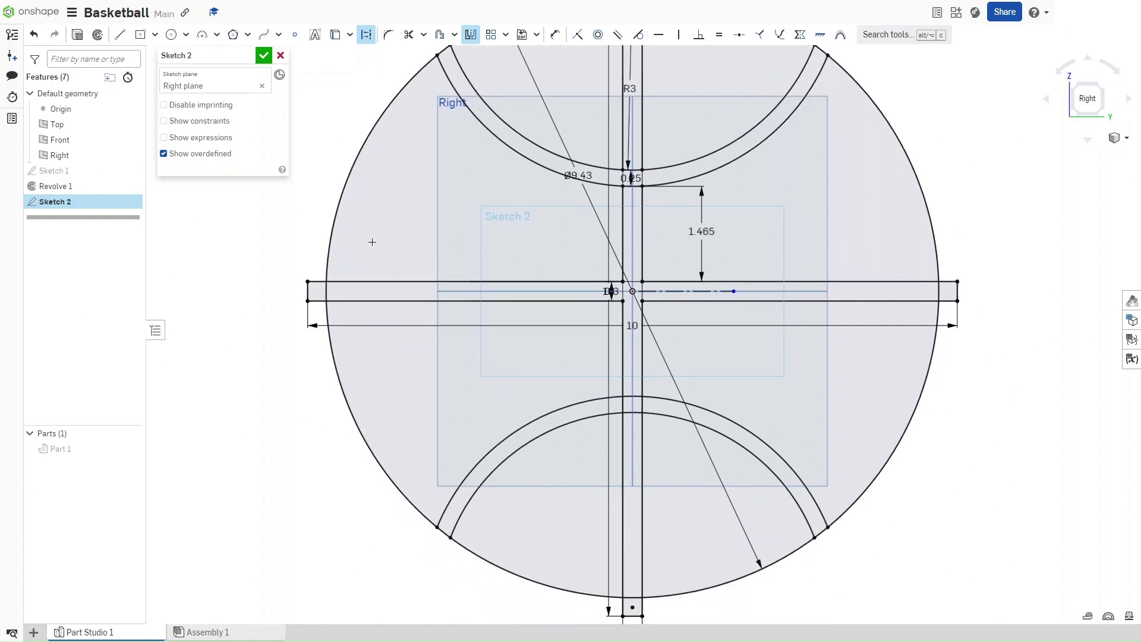
# Trim the vertical band's edge segments between the two mirrored lower arcs.
pyautogui.press('m')
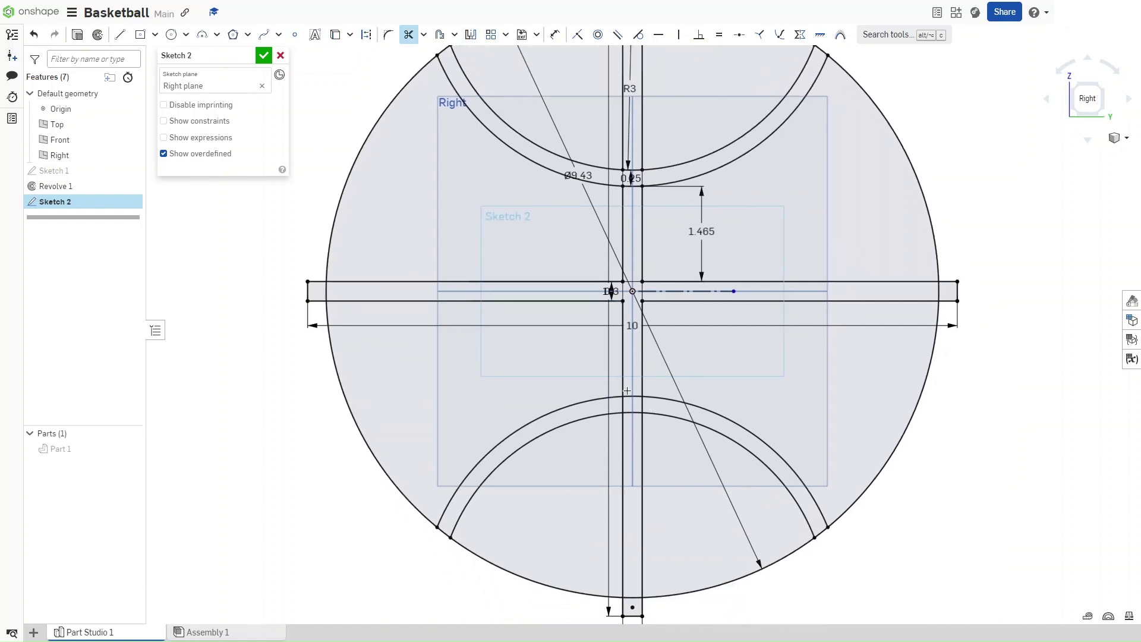
pyautogui.scroll(5, 635, 397)
pyautogui.click(634, 399)
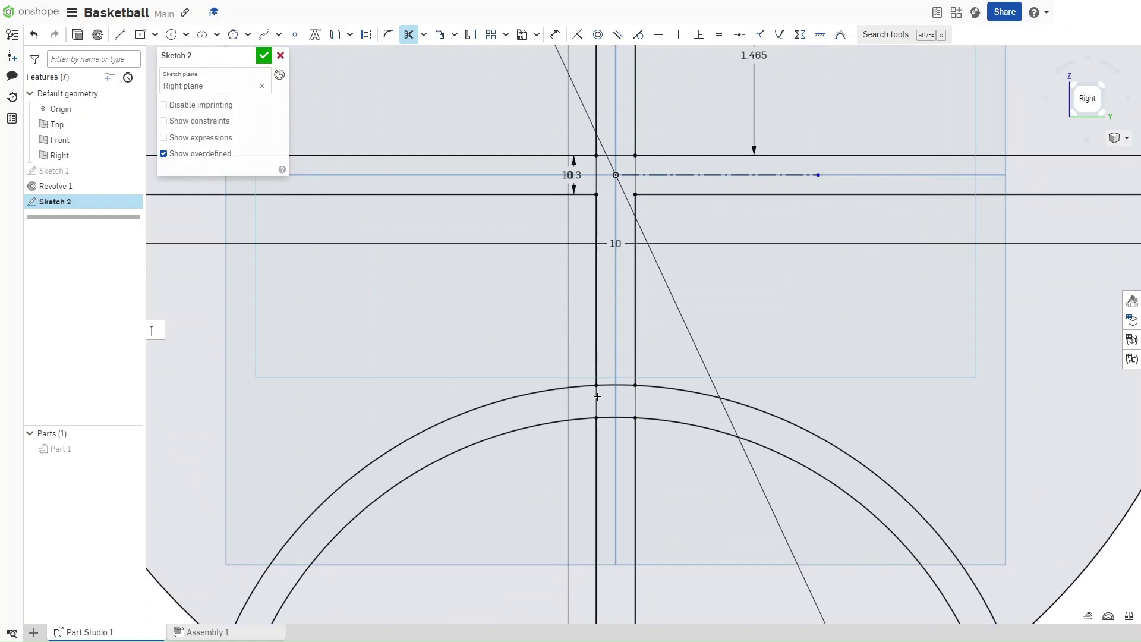
pyautogui.scroll(-6, 603, 410)
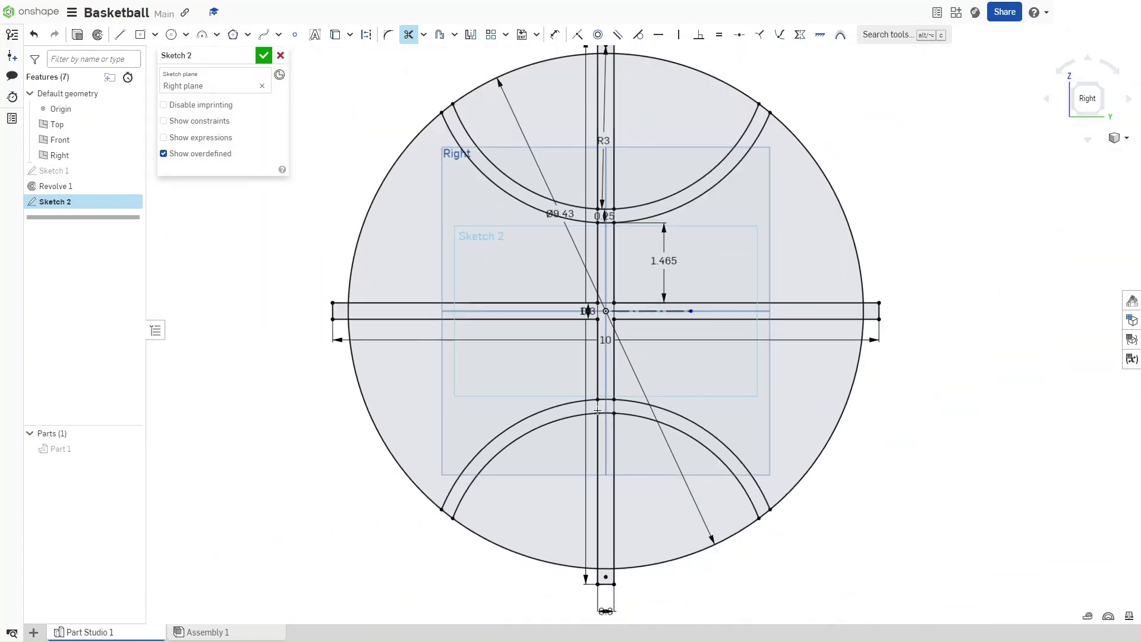
# Start an extrusion of Sketch 2 and exclude the panel regions between the seams, leaving only the crossing bands and arcs selected.
pyautogui.moveTo(599, 424); pyautogui.dragTo(600, 437, button='middle')
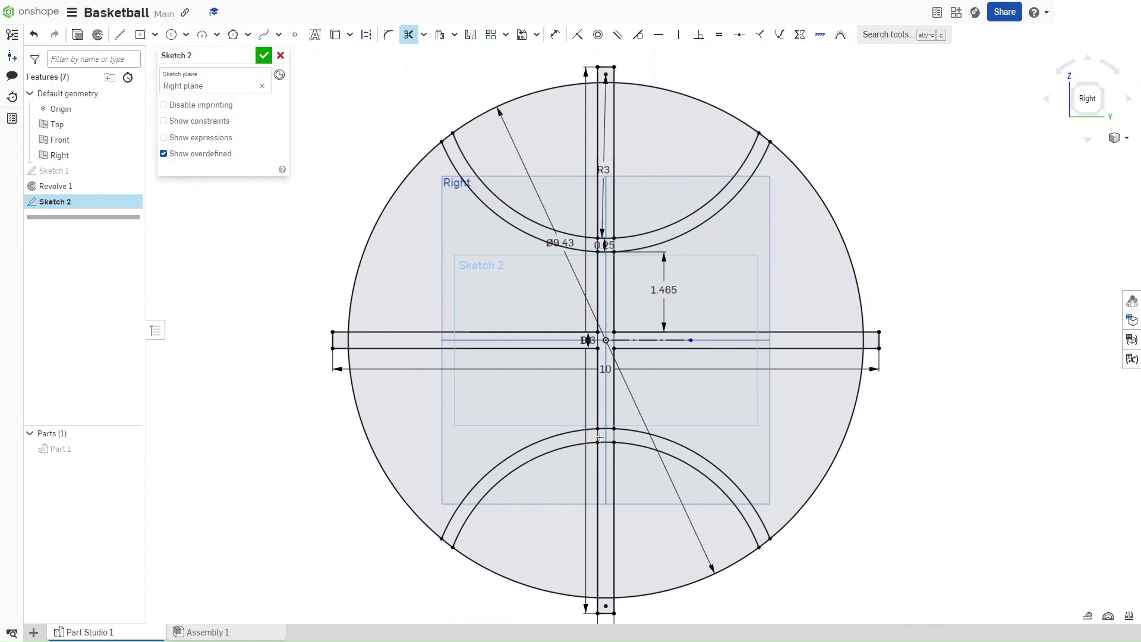
pyautogui.hotkey('shift', 'e')
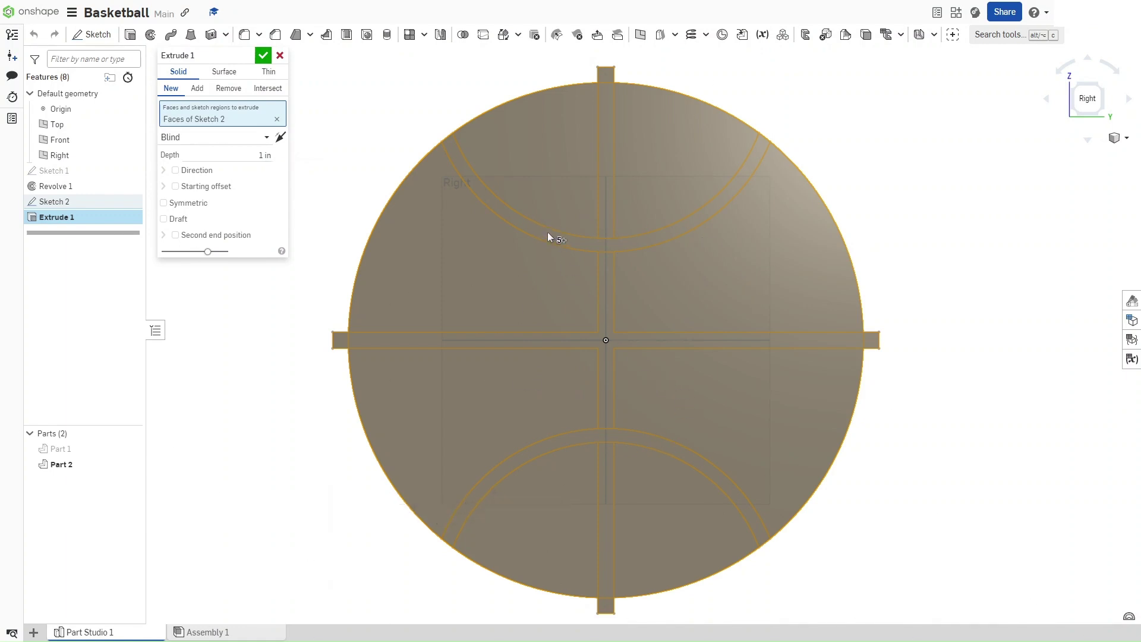
pyautogui.click(530, 145)
pyautogui.click(683, 150)
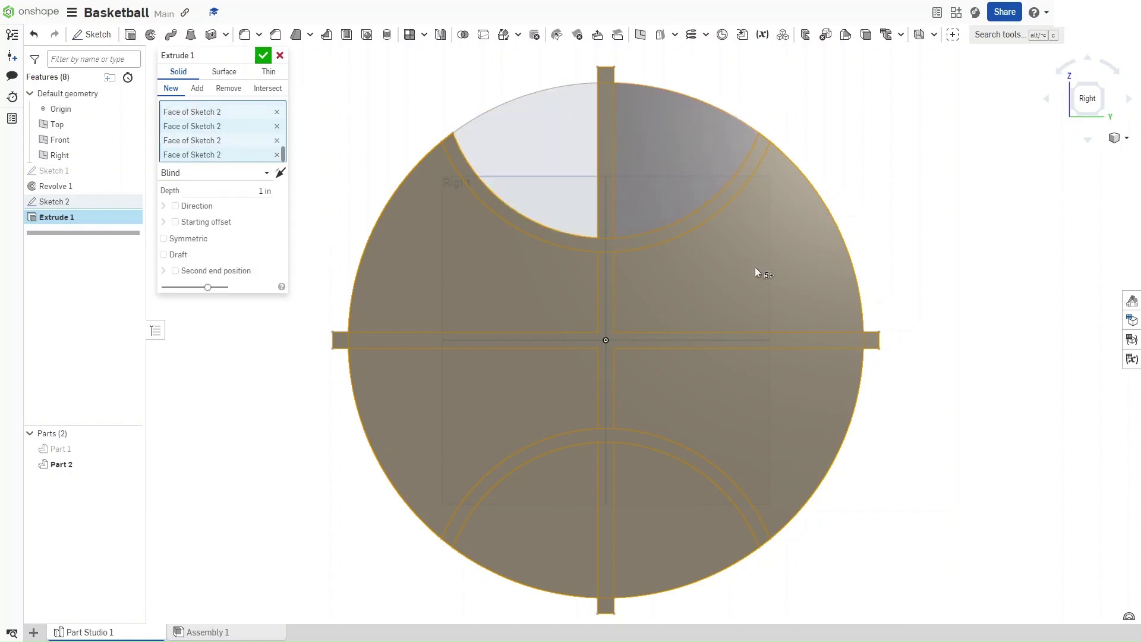
pyautogui.click(707, 278)
pyautogui.click(438, 285)
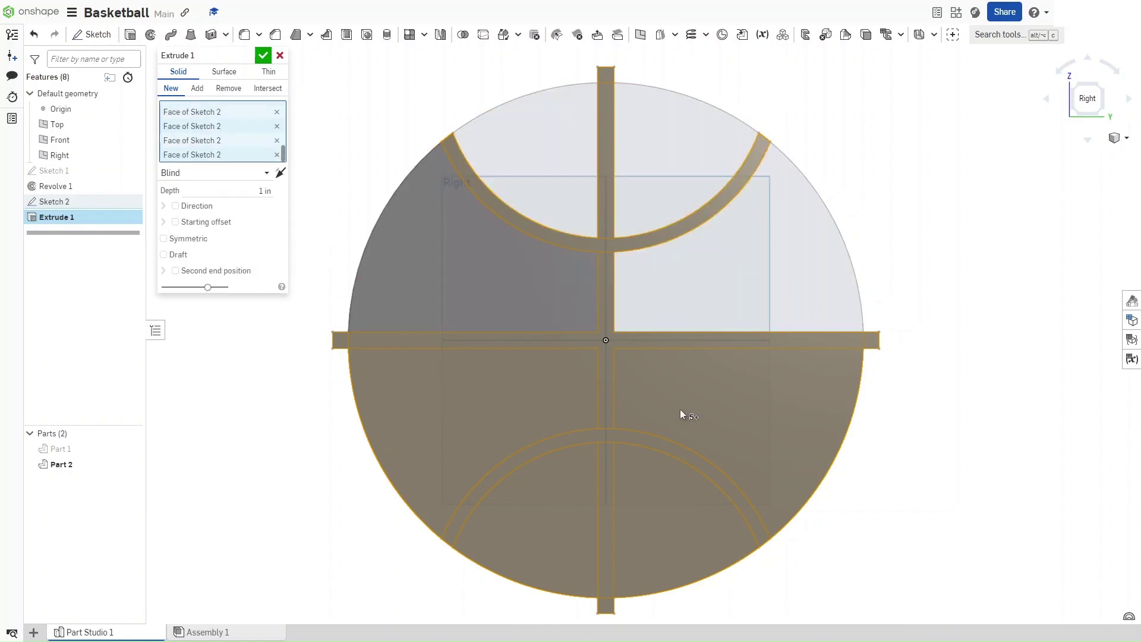
pyautogui.click(650, 490)
pyautogui.click(531, 515)
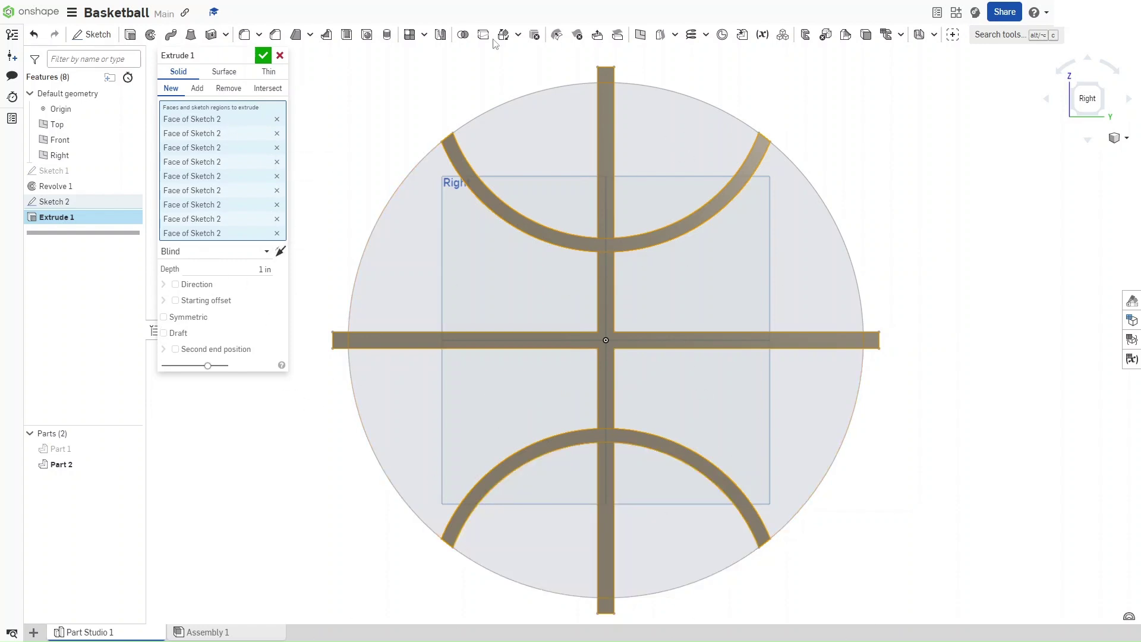
# Cut the seam bands out of the ball with a symmetric Through all removal merged with all, and show the parts.
pyautogui.click(231, 92)
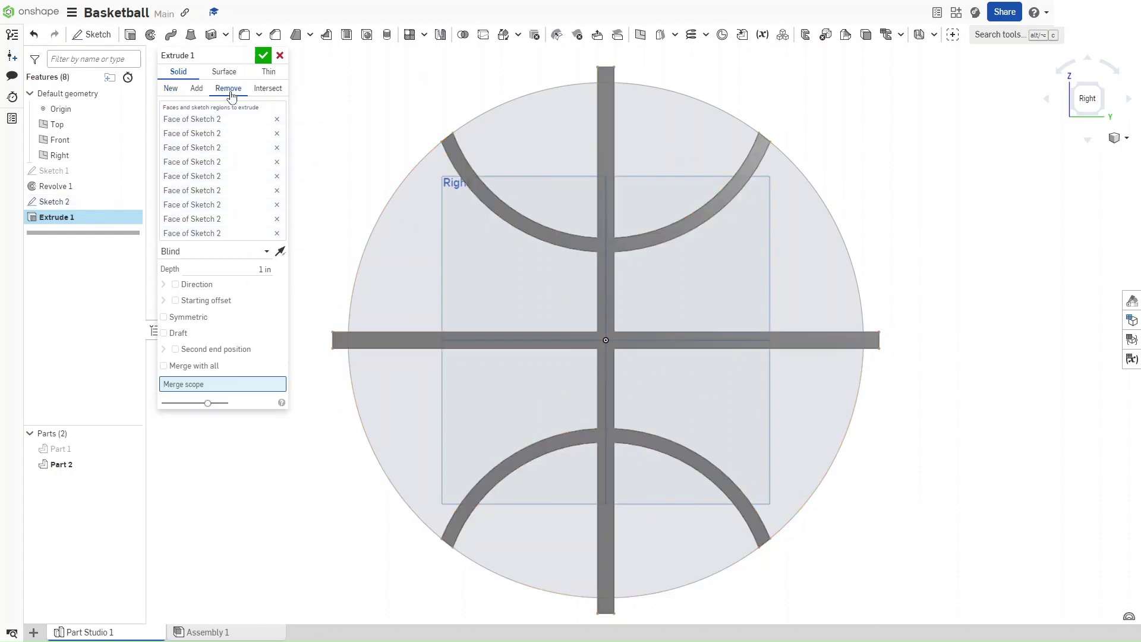
pyautogui.click(197, 367)
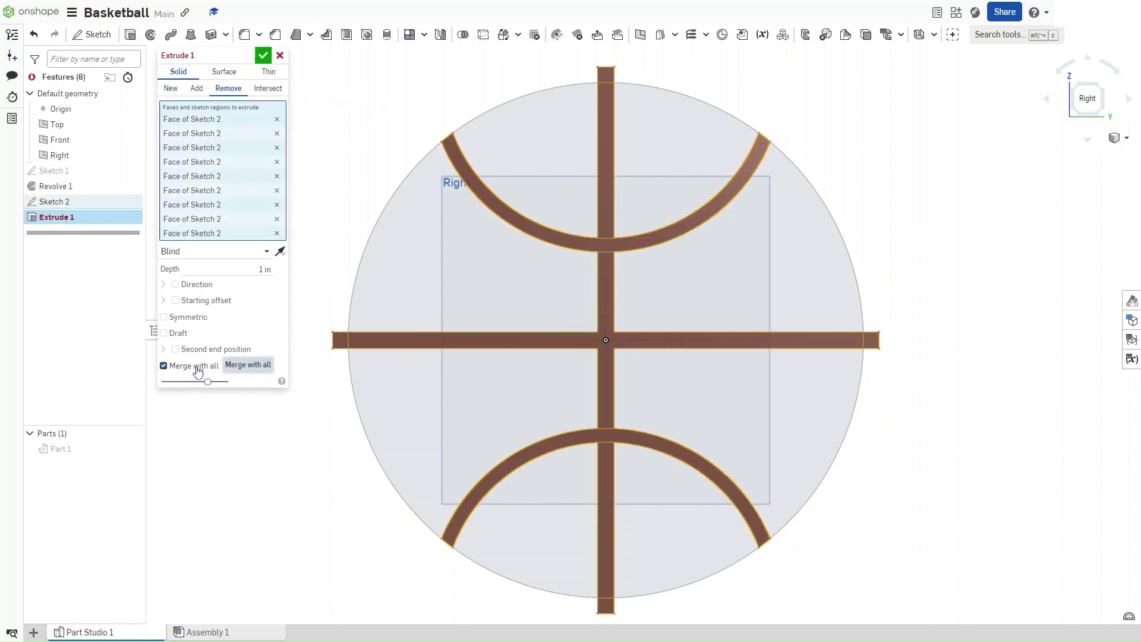
pyautogui.click(230, 257)
pyautogui.click(223, 349)
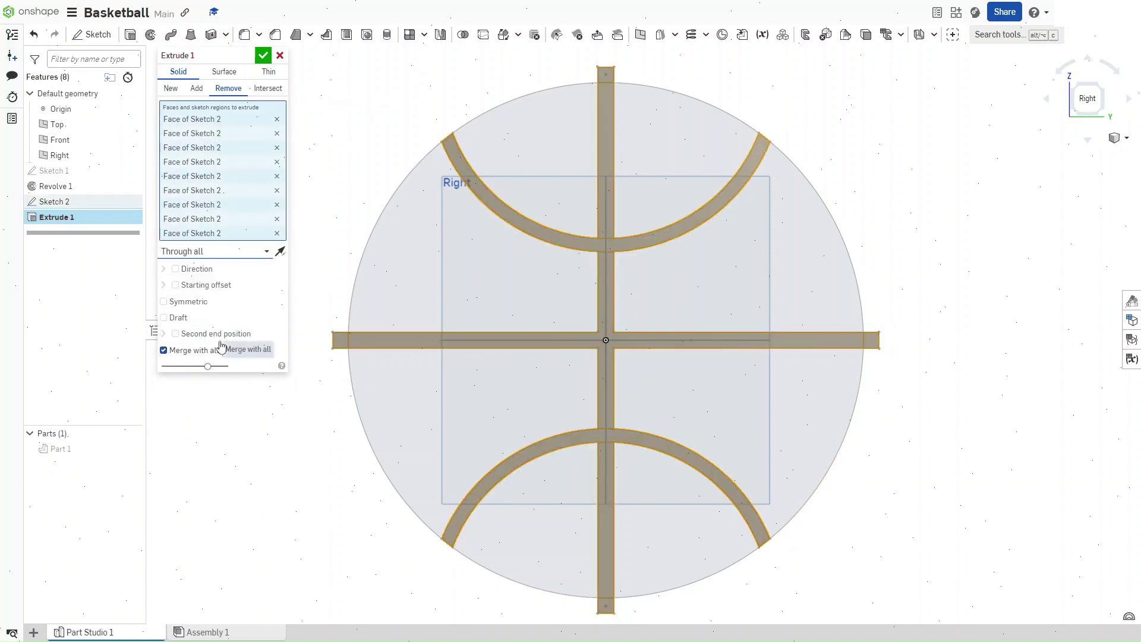
pyautogui.click(191, 303)
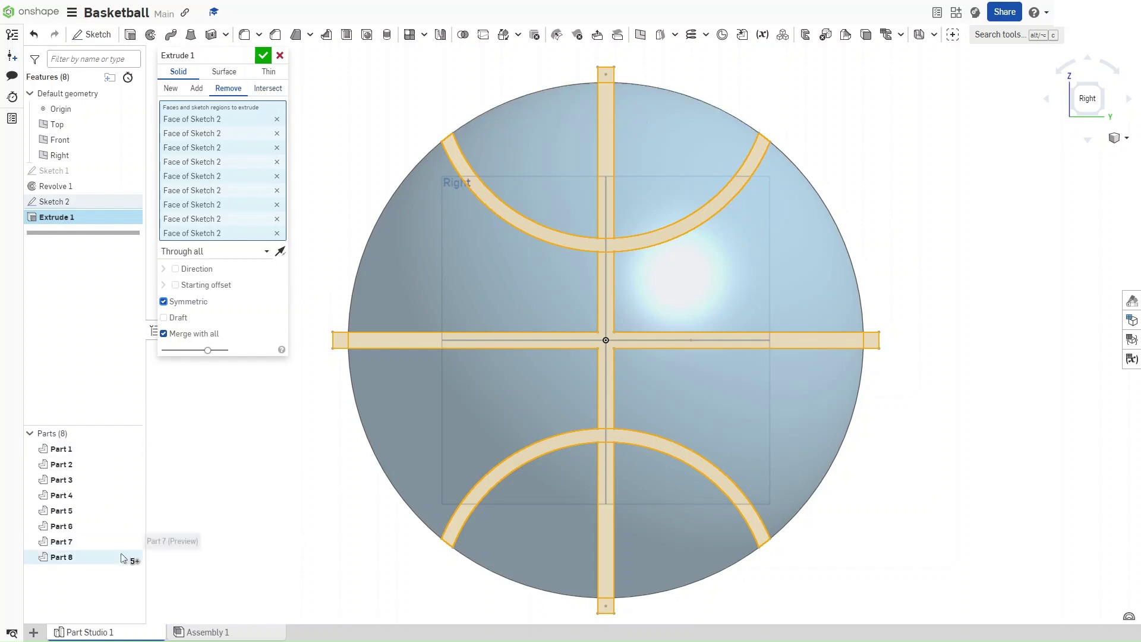
pyautogui.click(262, 57)
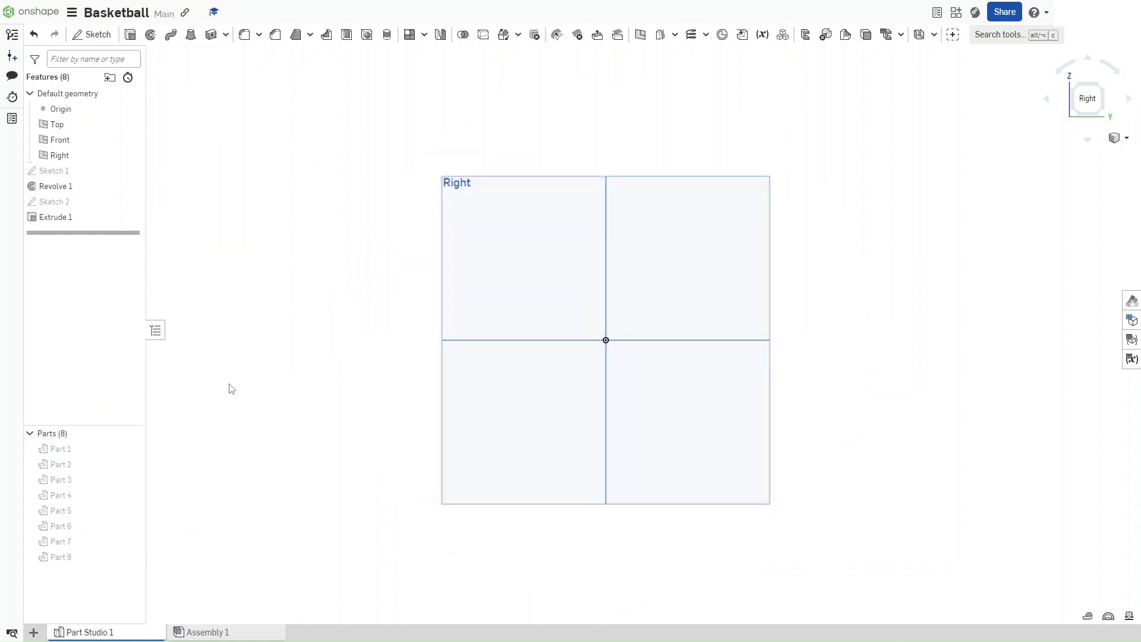
pyautogui.click(134, 433)
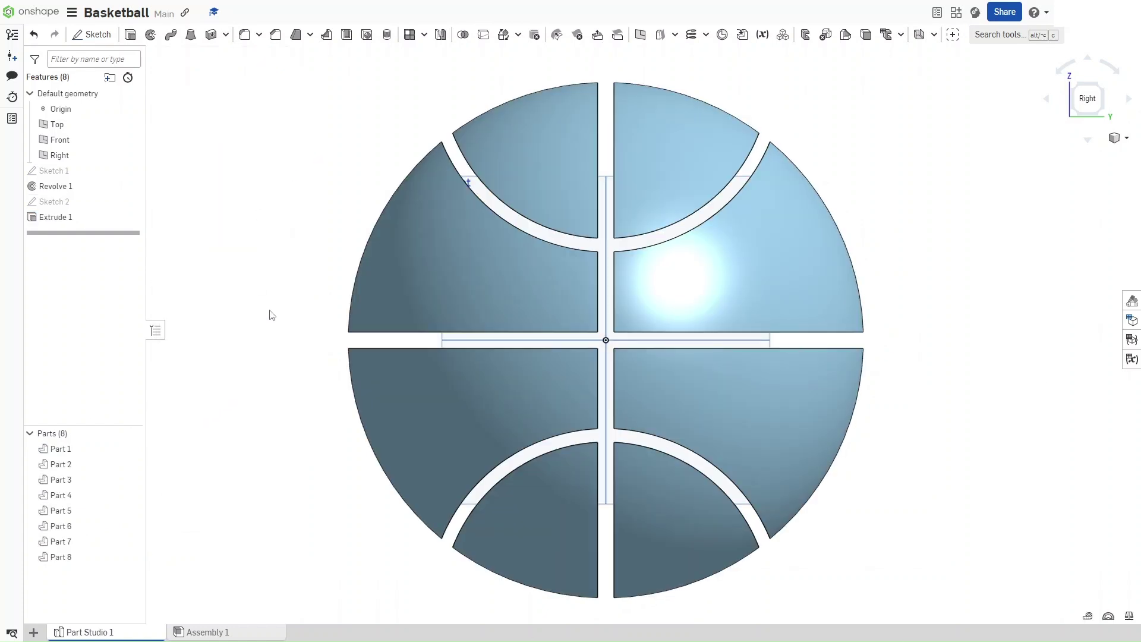
# Sketch a 9.2 in vertical line on the Right plane and constrain its midpoint to the origin.
pyautogui.hotkey('shift', 's')
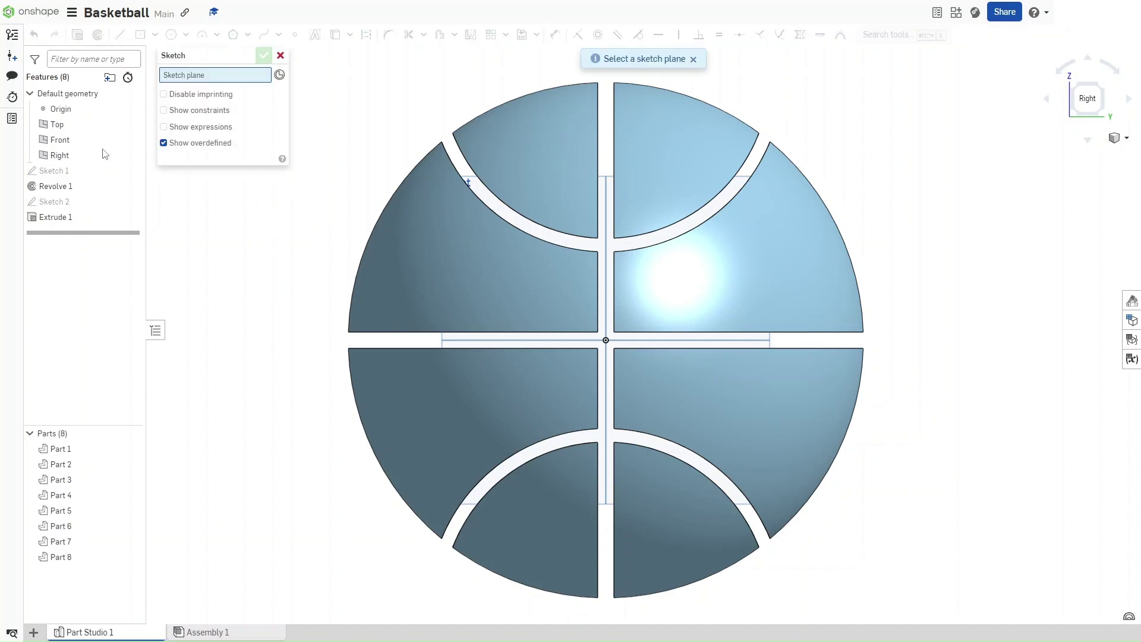
pyautogui.click(83, 156)
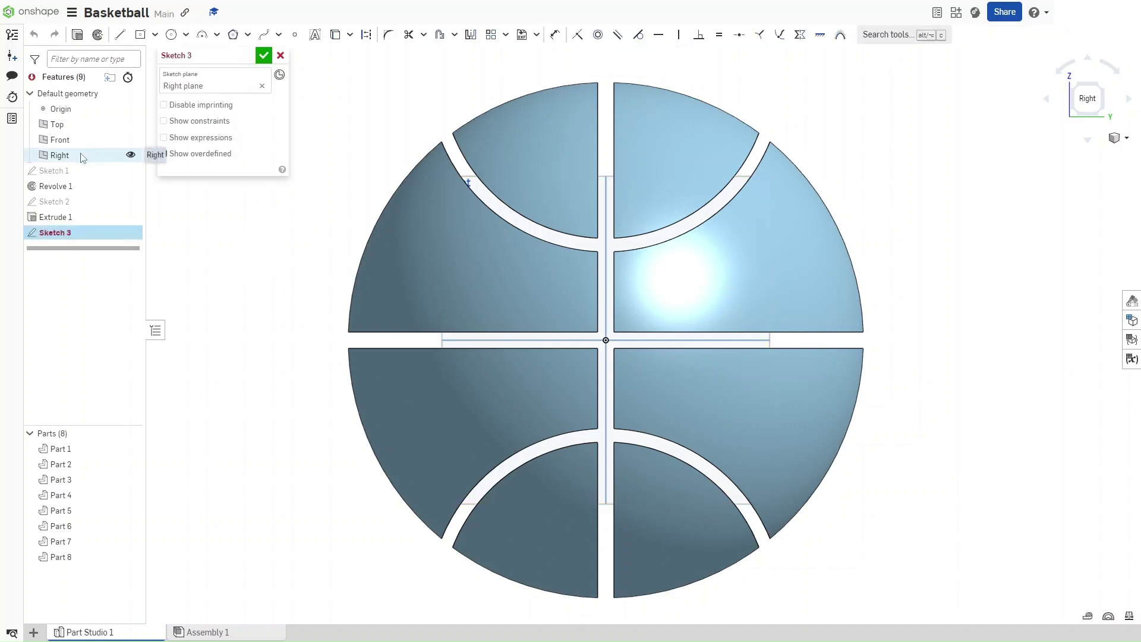
pyautogui.press('c')
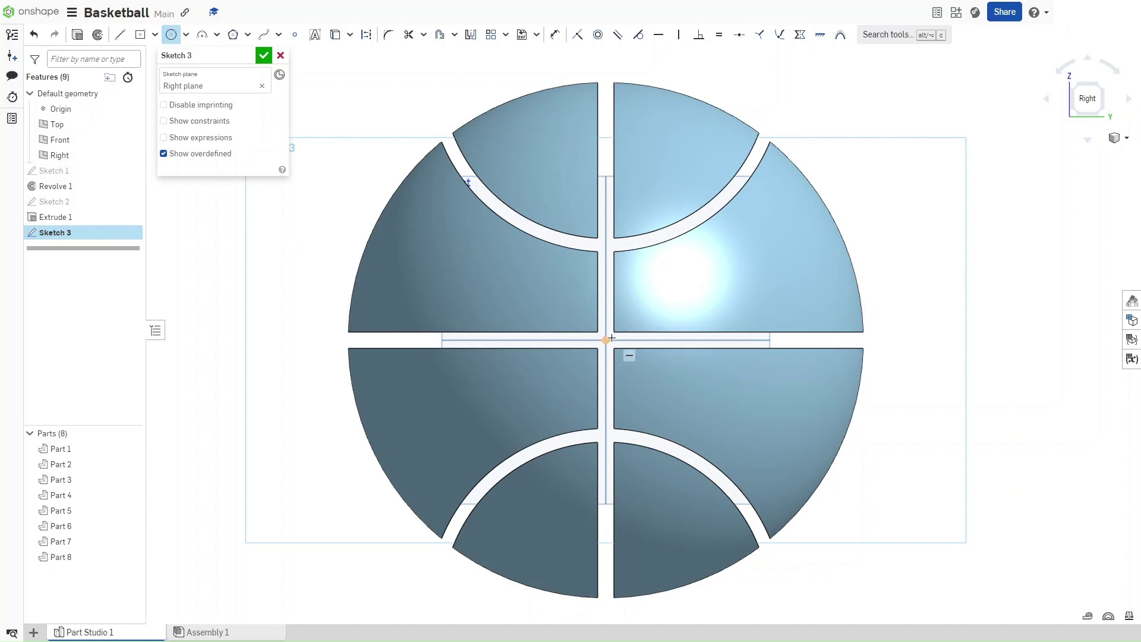
pyautogui.press('l')
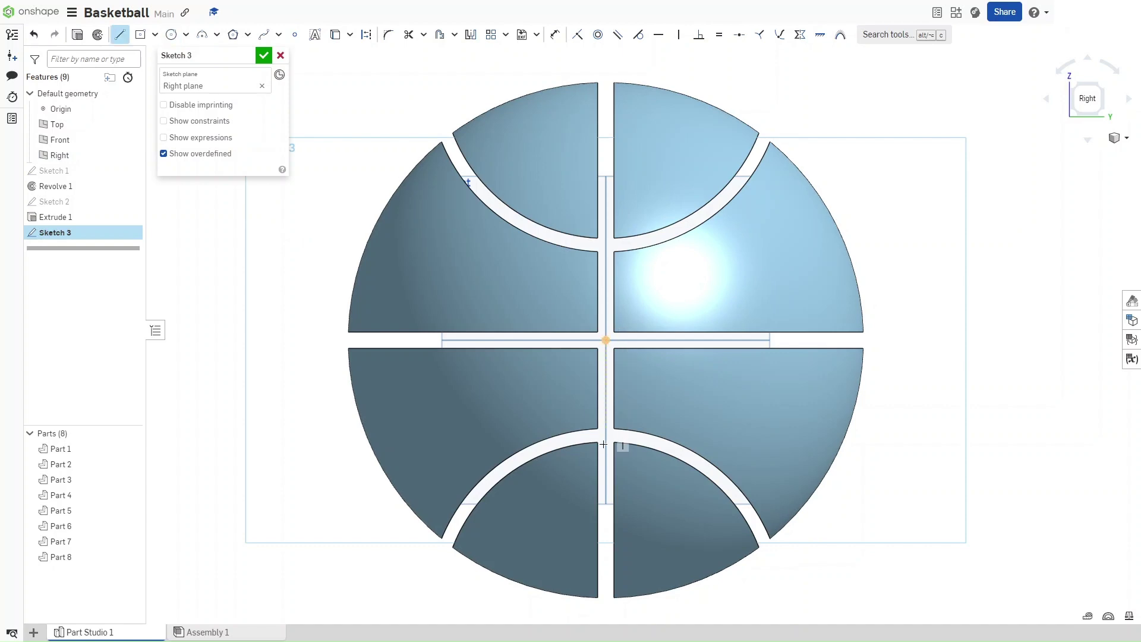
pyautogui.click(607, 476)
pyautogui.click(606, 109)
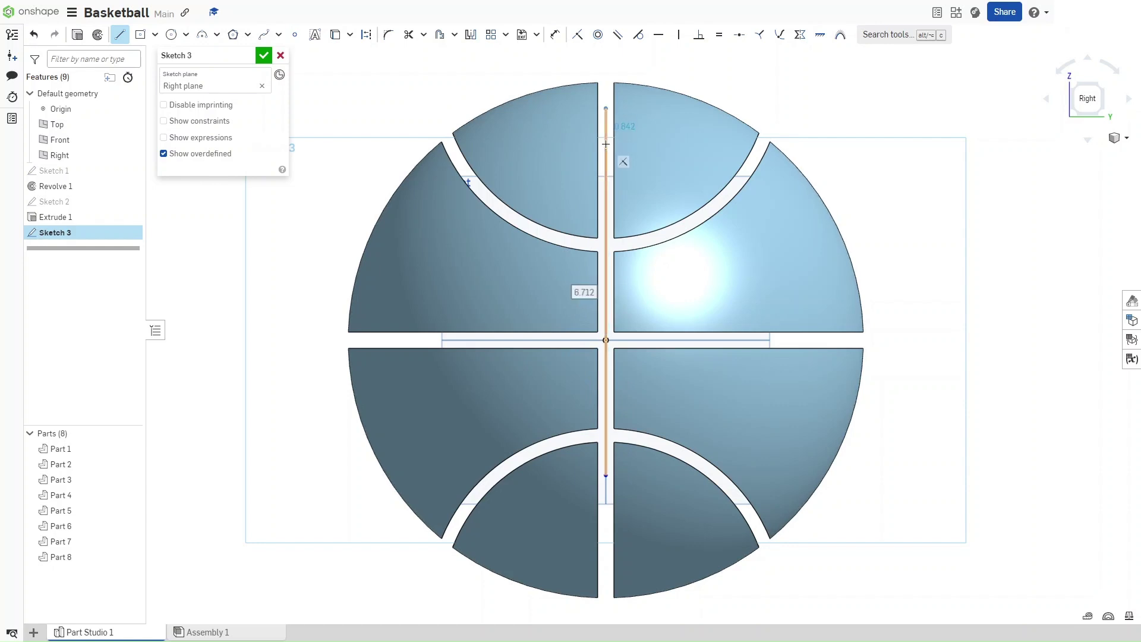
pyautogui.write('9')
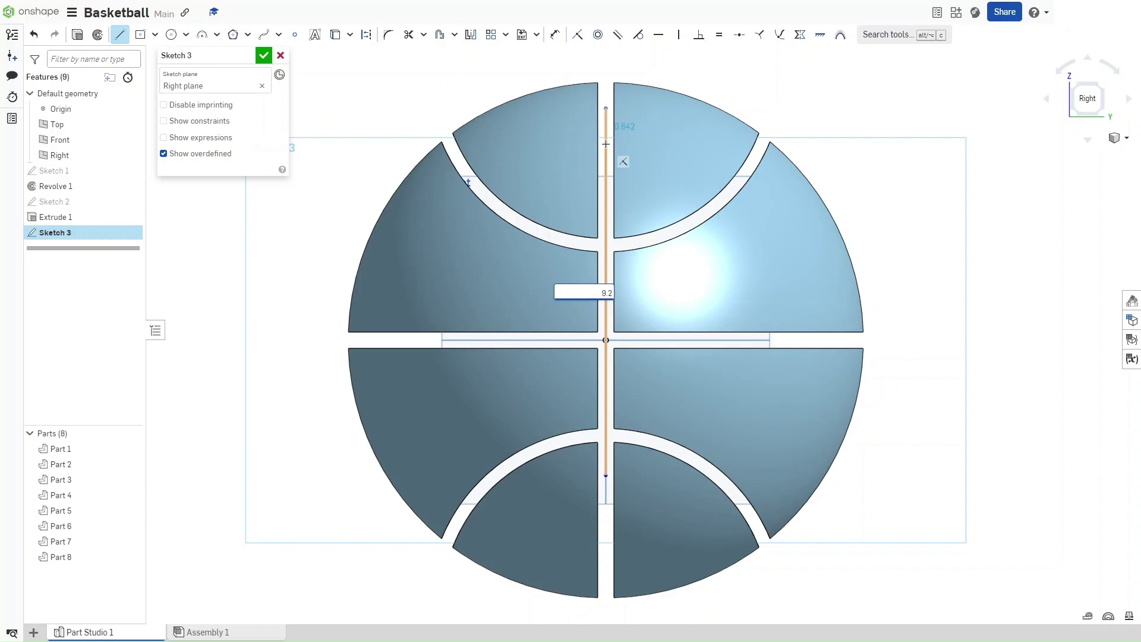
pyautogui.write('.2')
pyautogui.press('Return')
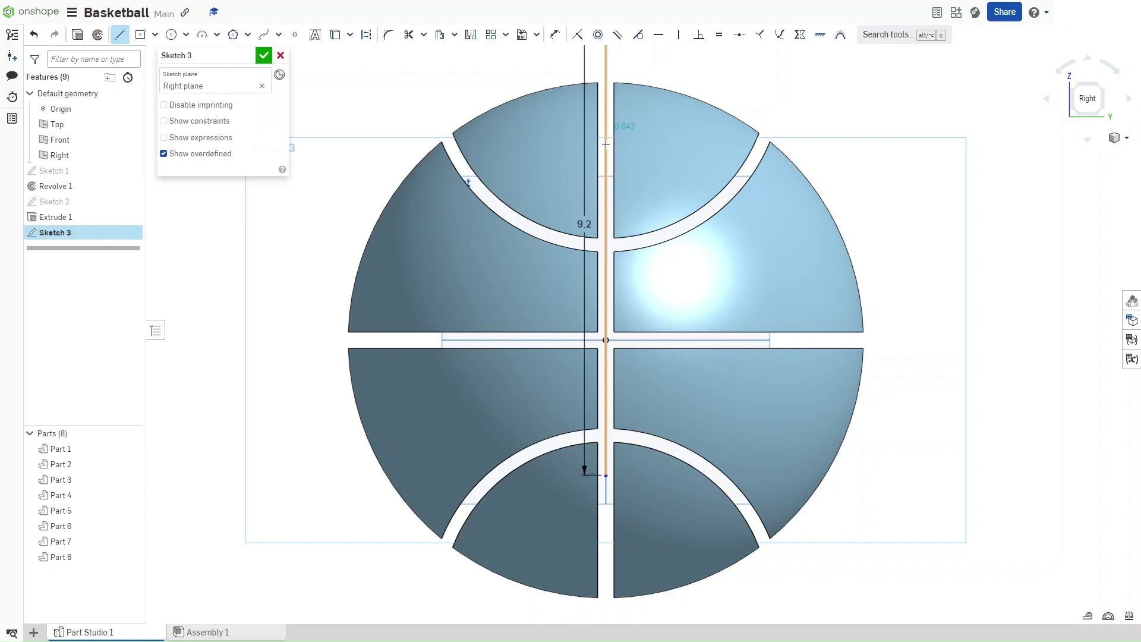
pyautogui.press('m')
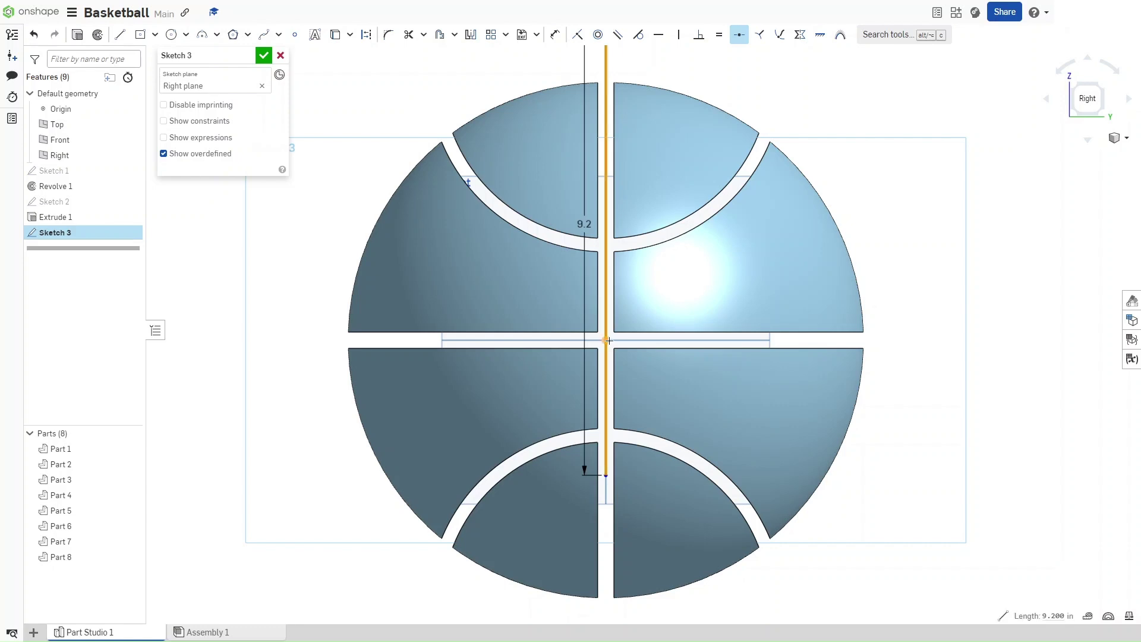
pyautogui.click(607, 340)
# Draw an arc of about 4.6 in radius joining the line's two endpoints to close a half-circle profile.
pyautogui.press('a')
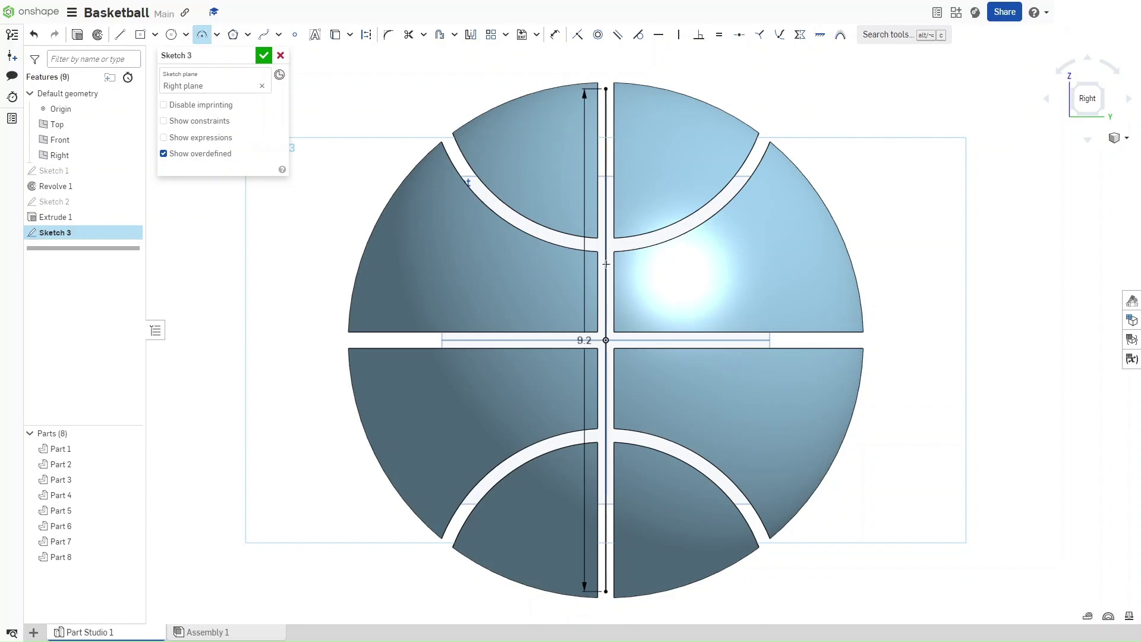
pyautogui.click(606, 89)
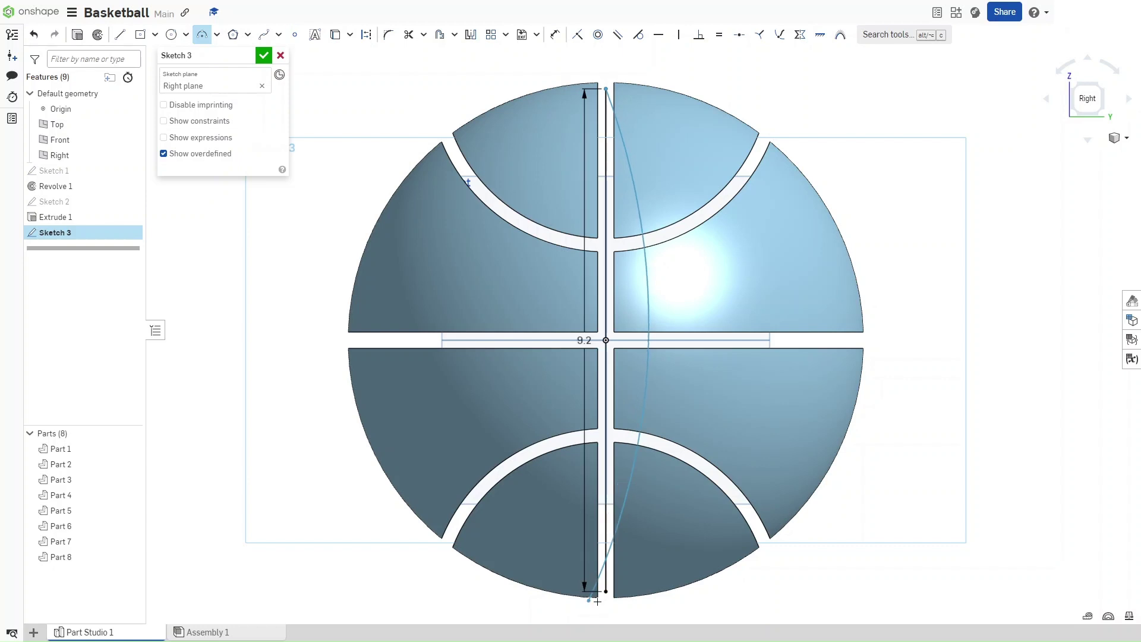
pyautogui.click(606, 591)
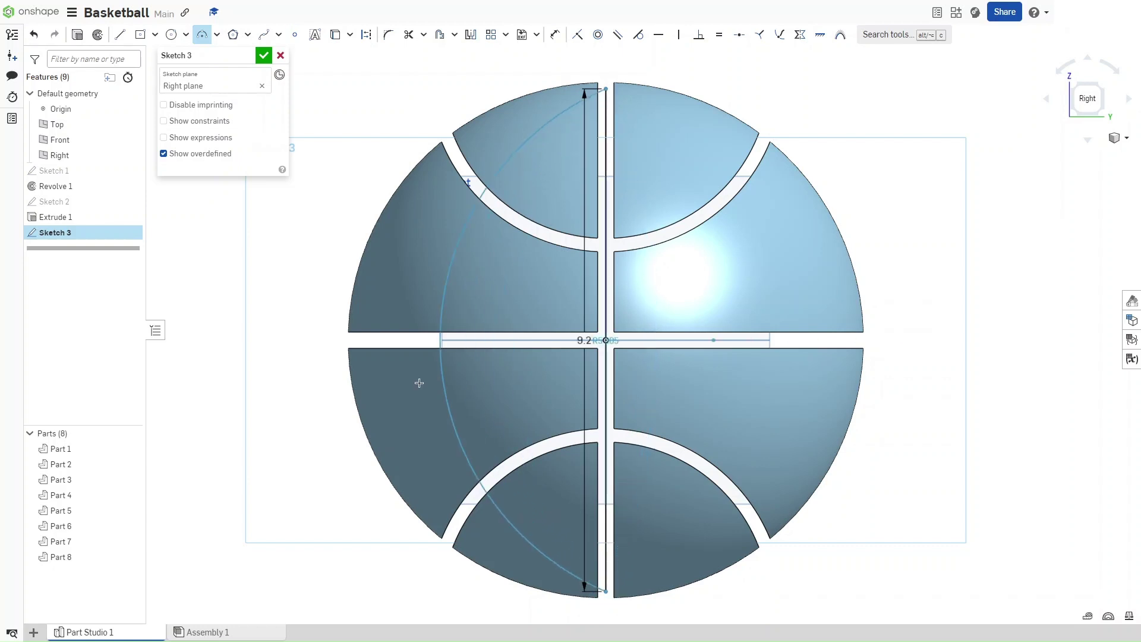
pyautogui.click(351, 341)
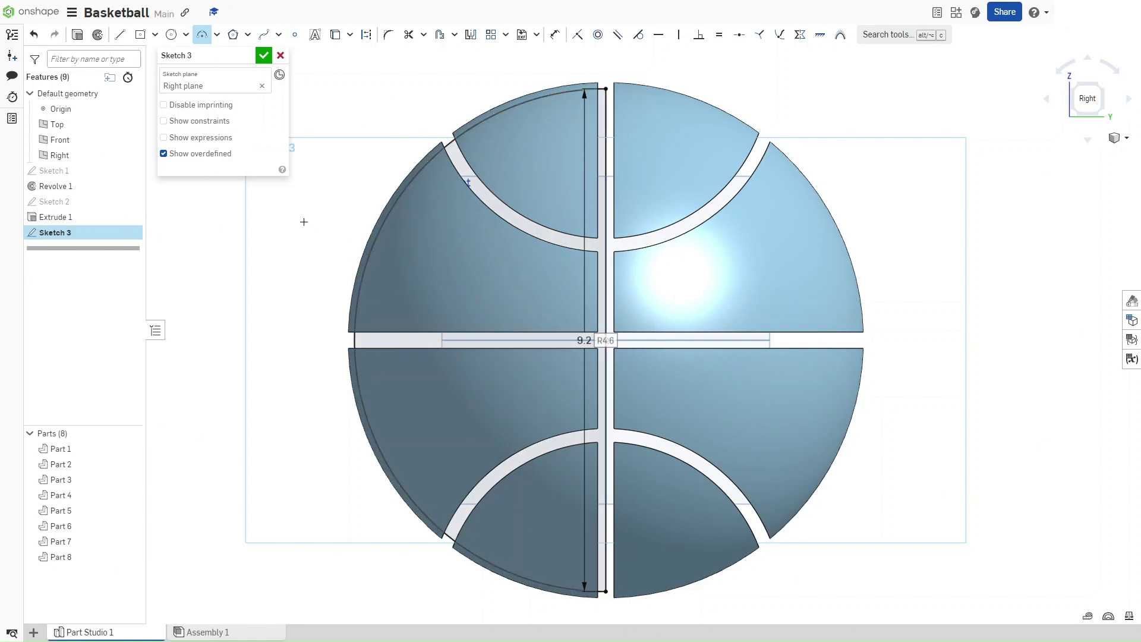
pyautogui.press('Return')
# Revolve the half-circle profile fully around its vertical line as an Add operation merged with all parts.
pyautogui.hotkey('shift', 'w')
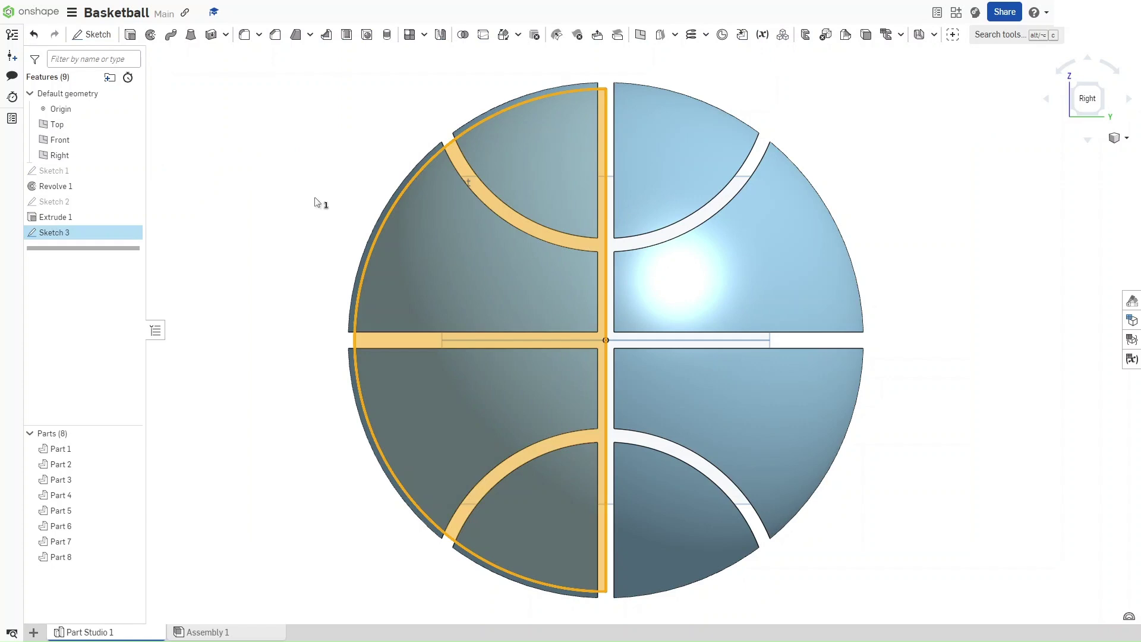
pyautogui.click(606, 119)
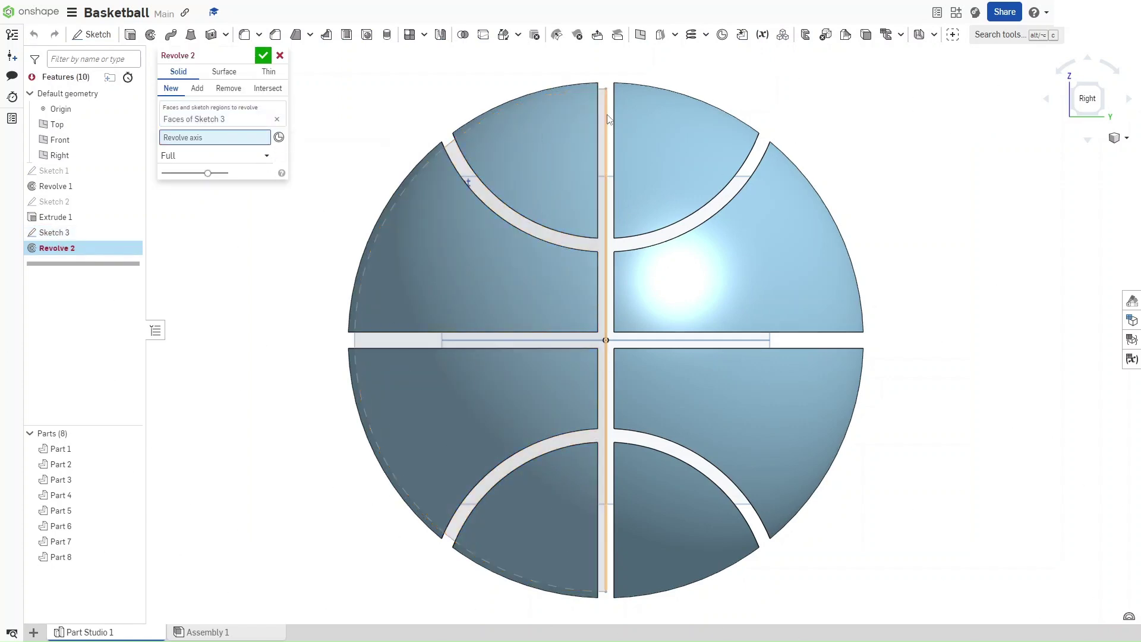
pyautogui.click(197, 88)
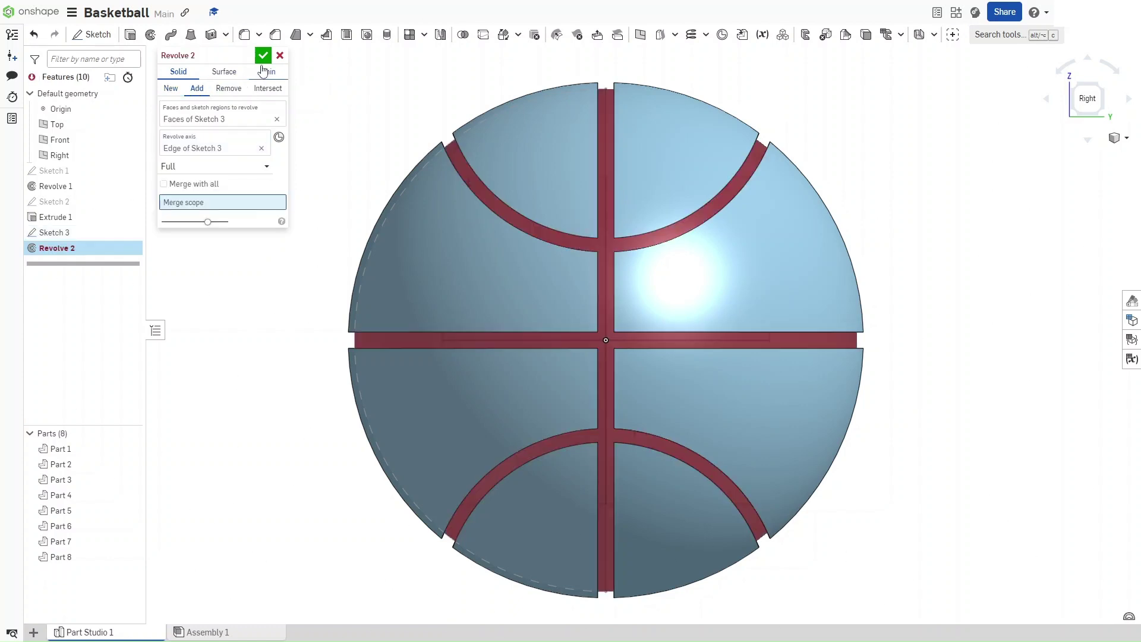
pyautogui.click(197, 183)
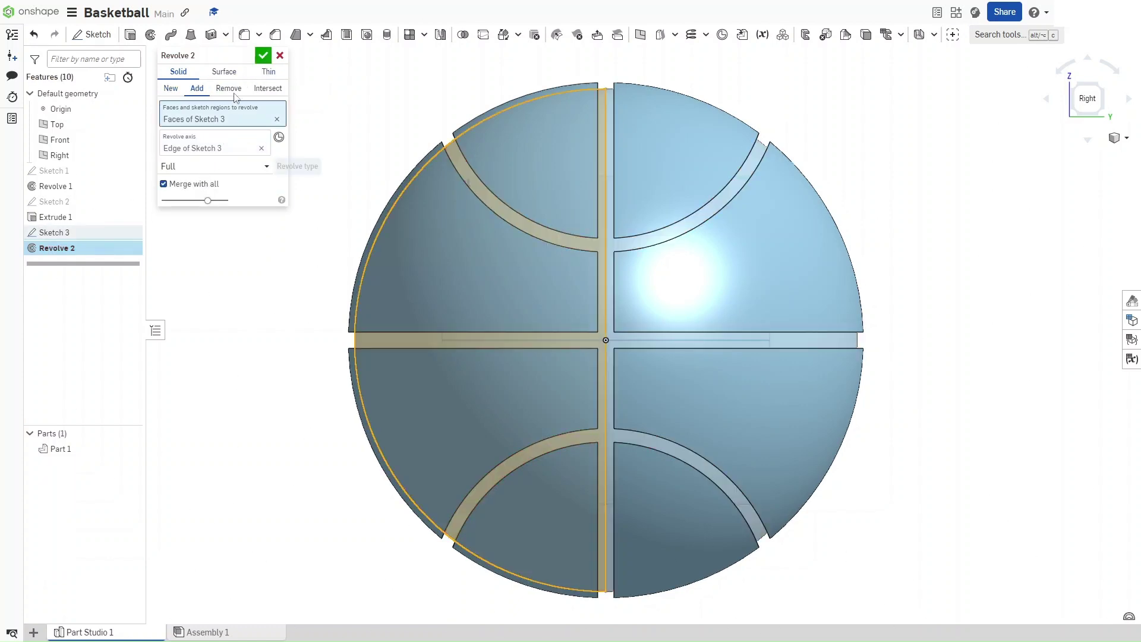
pyautogui.click(264, 56)
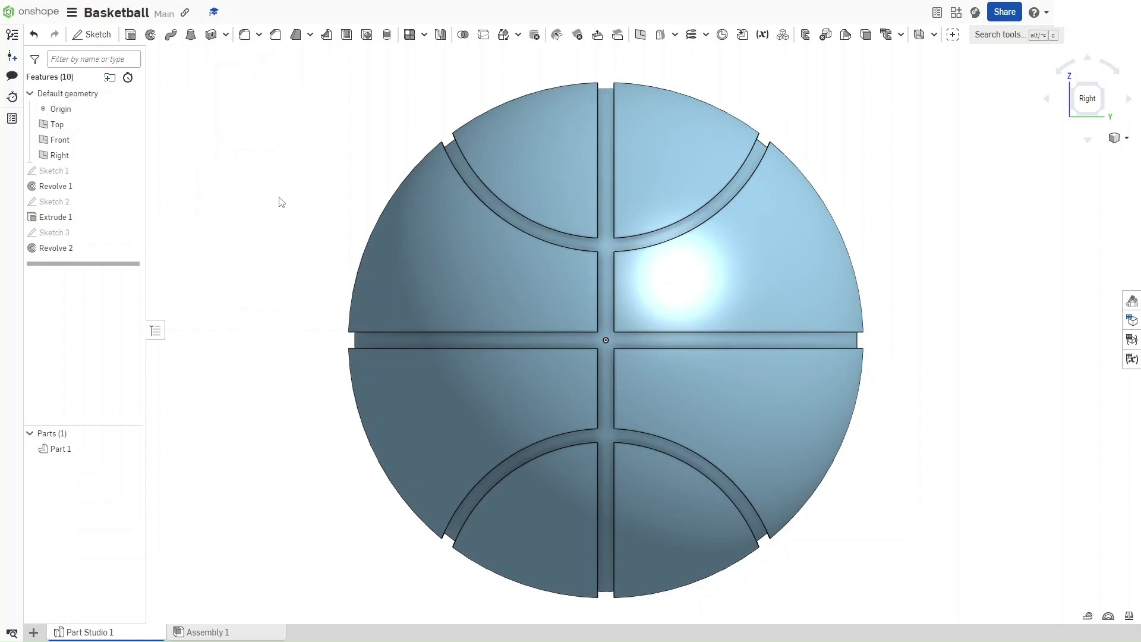
# Switch to the isometric view and set the ball's appearance to orange, F88701.
pyautogui.hotkey('shift', '7')
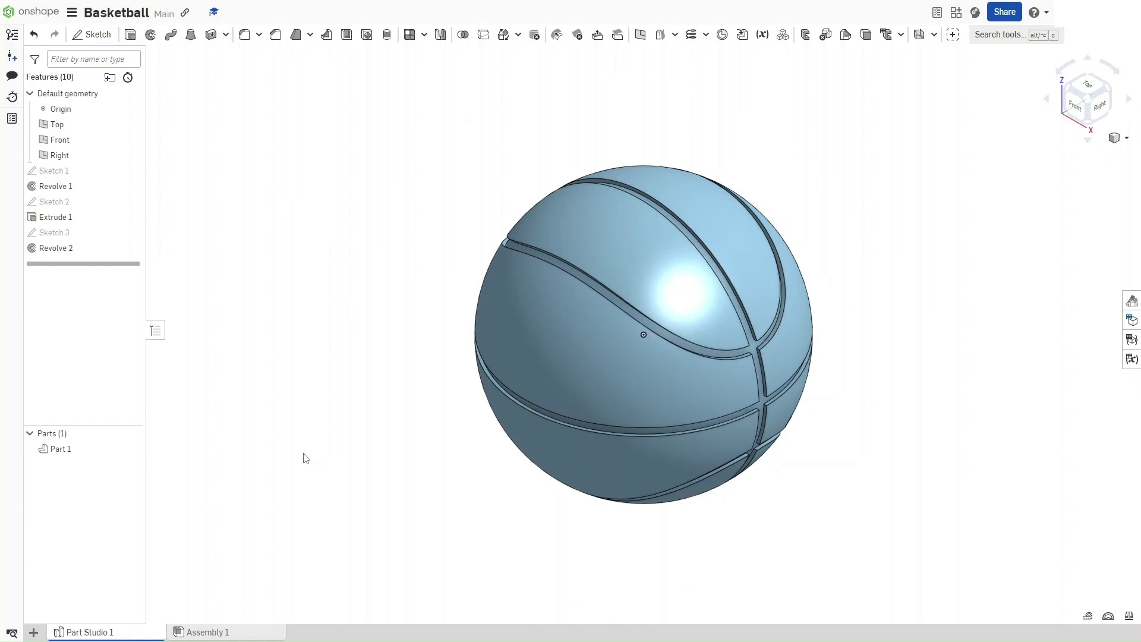
pyautogui.rightClick(85, 449)
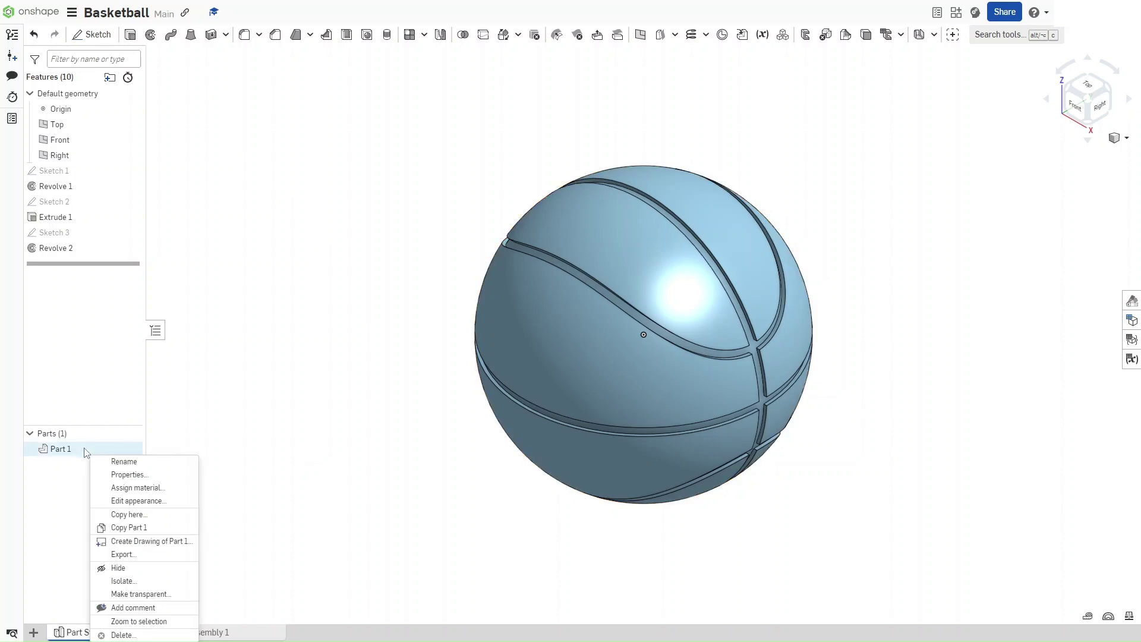
pyautogui.click(136, 501)
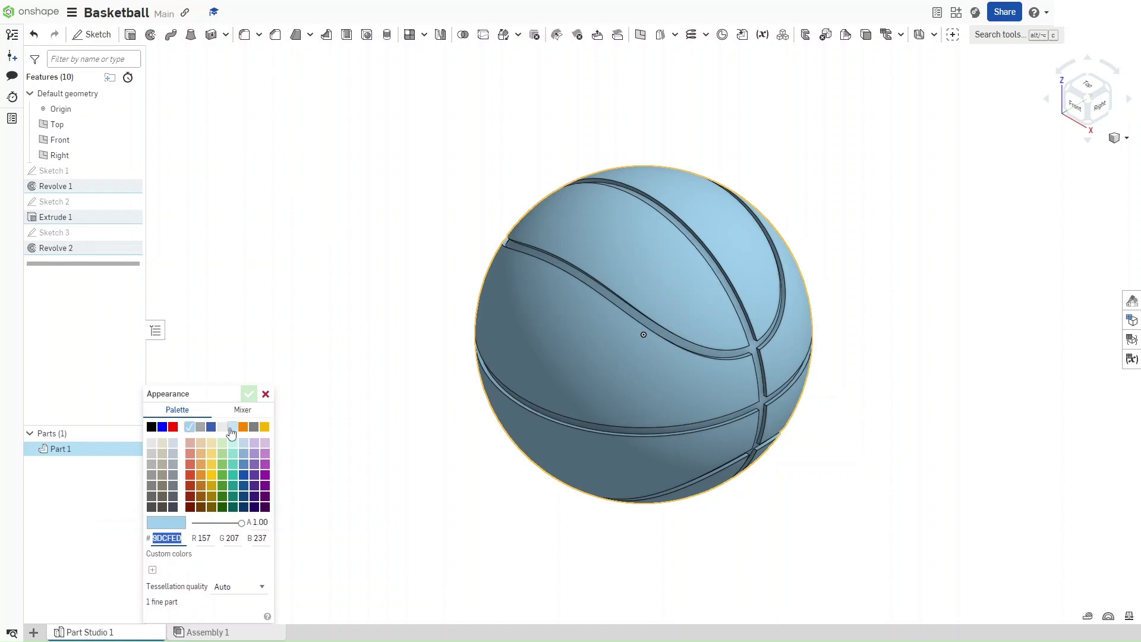
pyautogui.click(242, 427)
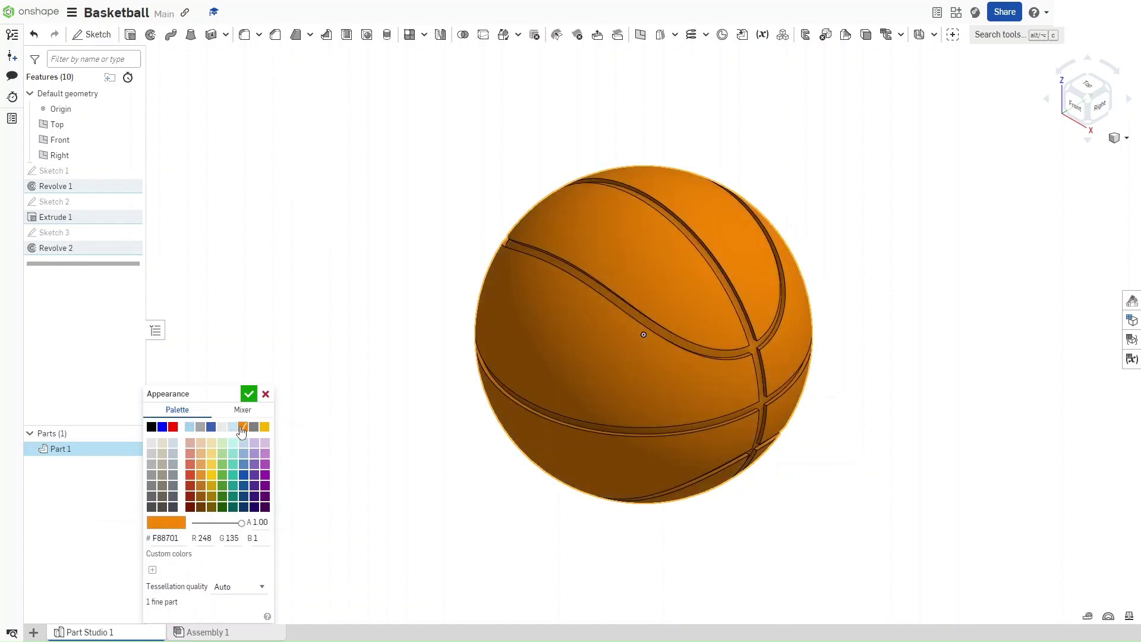
pyautogui.click(249, 394)
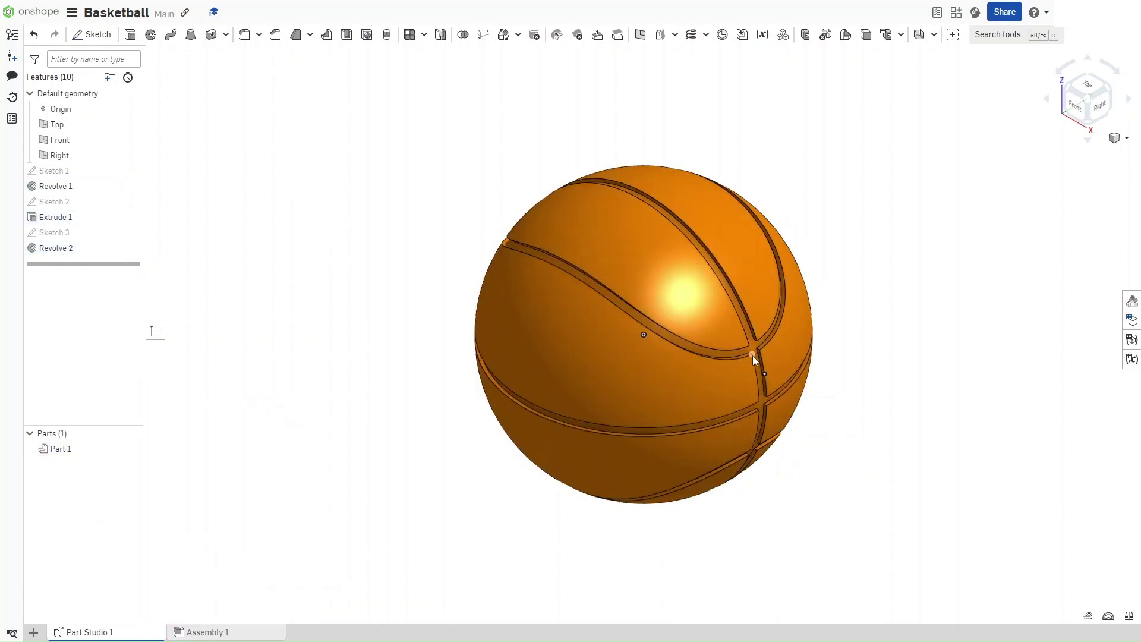
# Add a black face appearance to the recessed core-sphere face that forms the ball's seams.
pyautogui.moveTo(753, 355); pyautogui.dragTo(730, 350, button='middle')
pyautogui.scroll(5, 730, 350)
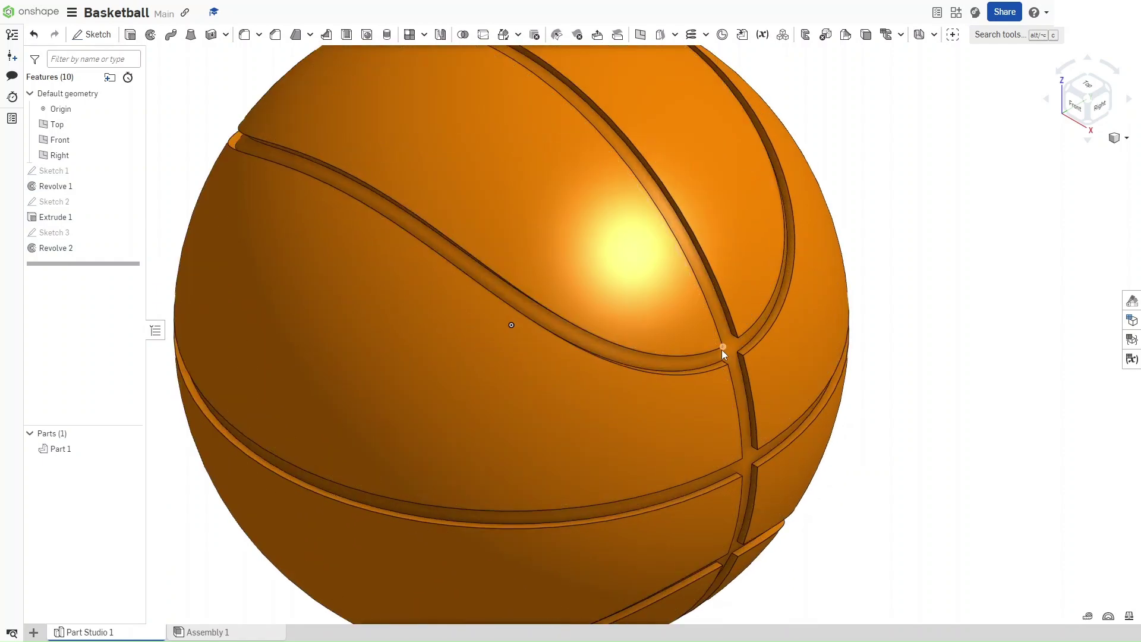
pyautogui.click(732, 353)
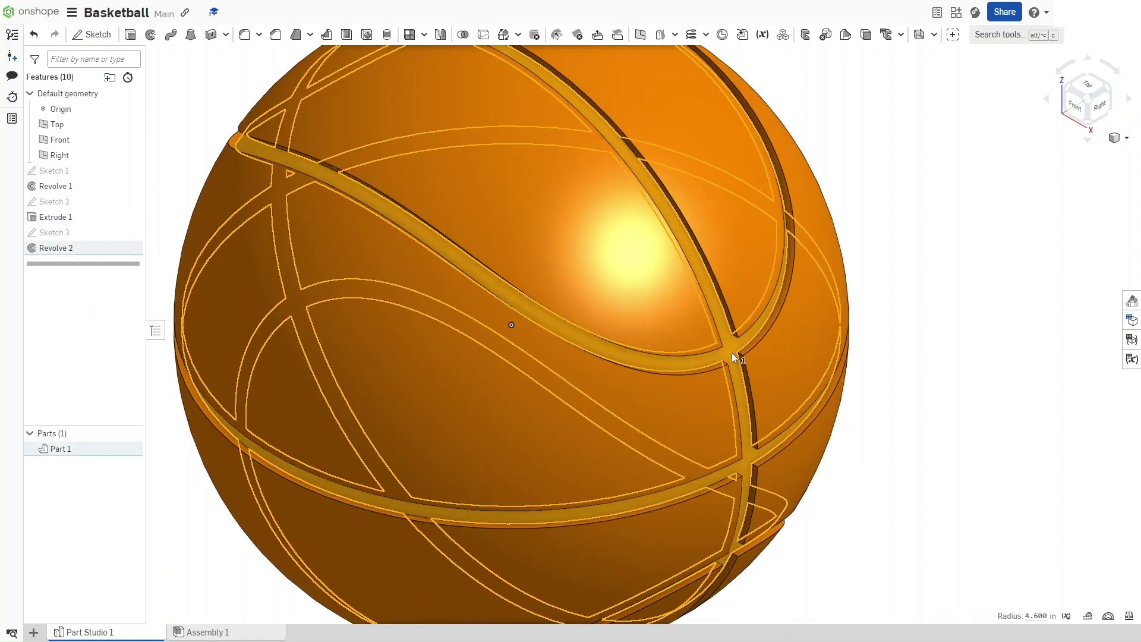
pyautogui.rightClick(732, 352)
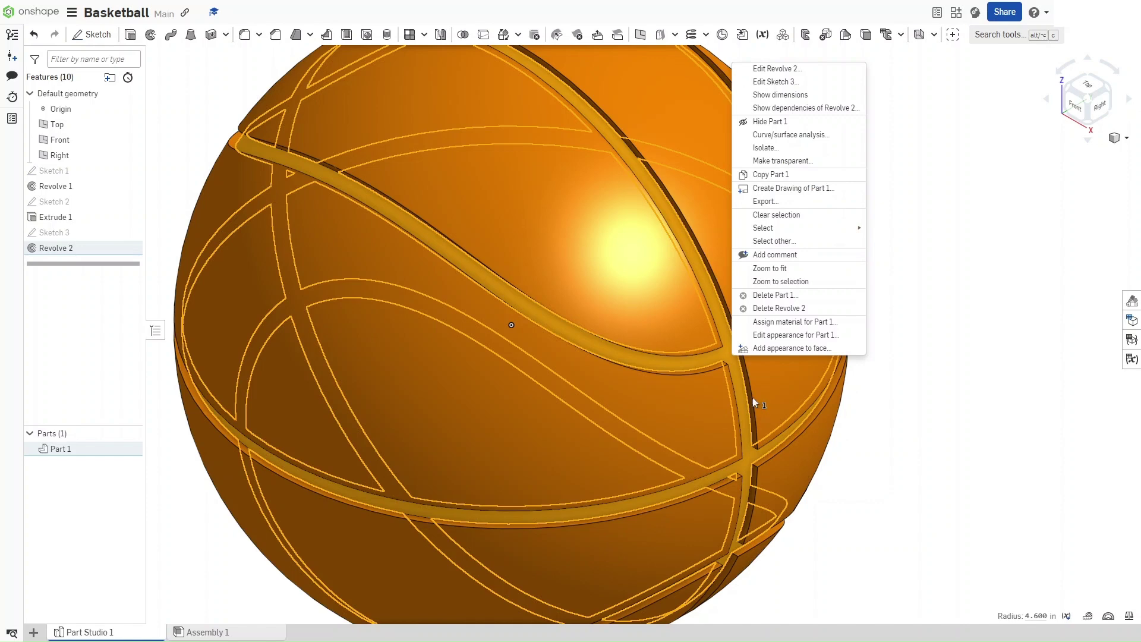
pyautogui.click(776, 349)
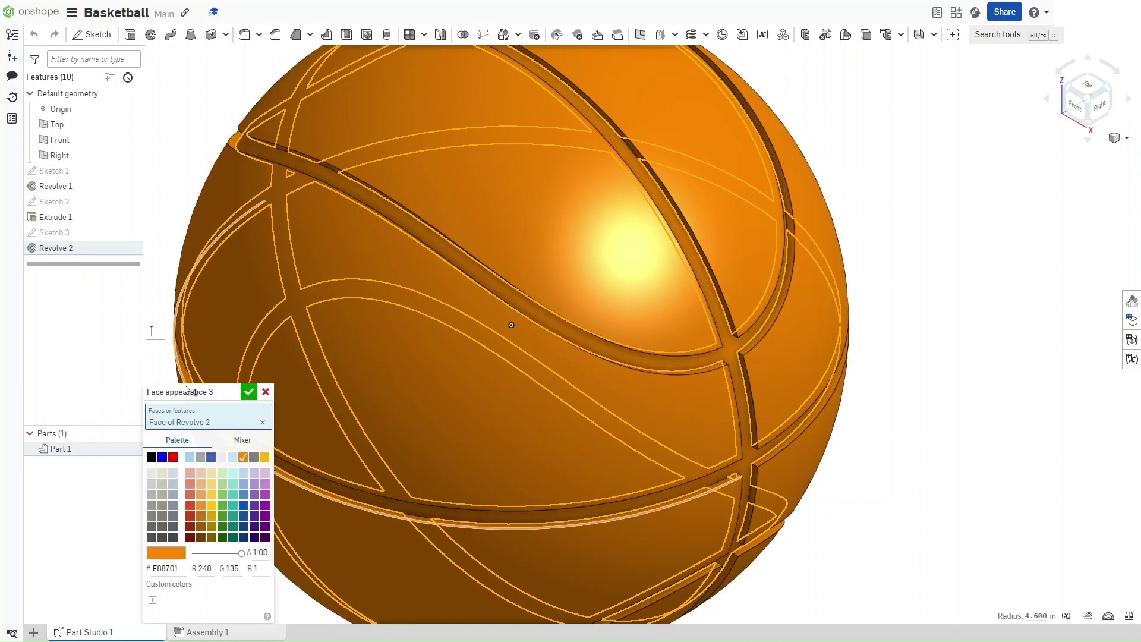
pyautogui.click(152, 458)
pyautogui.click(248, 392)
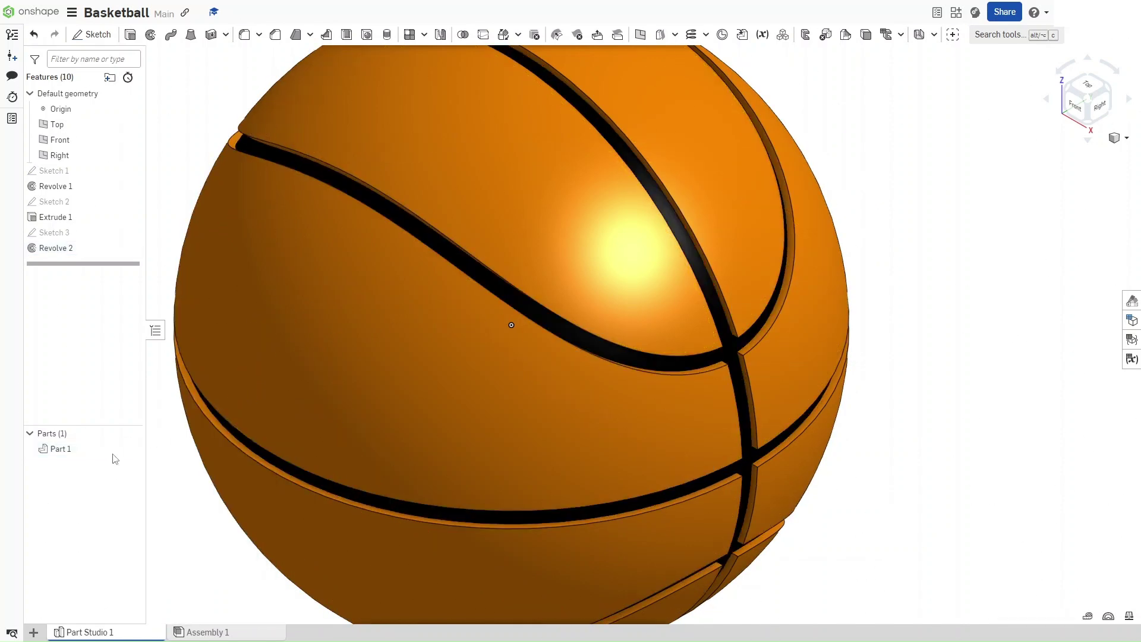
# Try red, FF0000, as the whole part's appearance and return it to orange, F88701.
pyautogui.rightClick(82, 454)
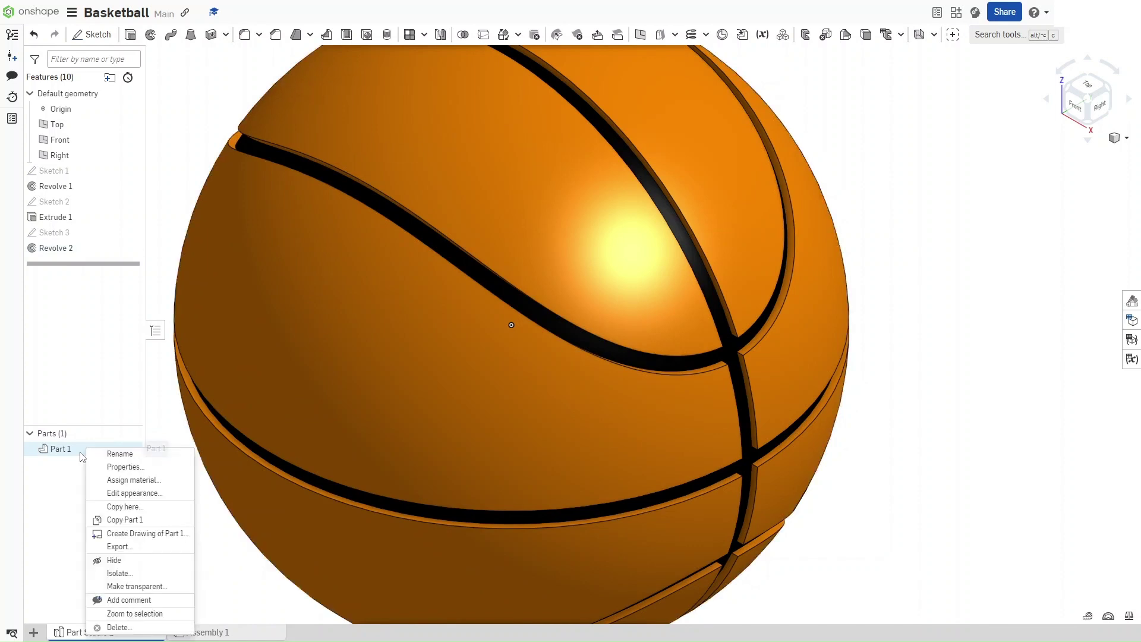
pyautogui.click(118, 494)
pyautogui.click(173, 427)
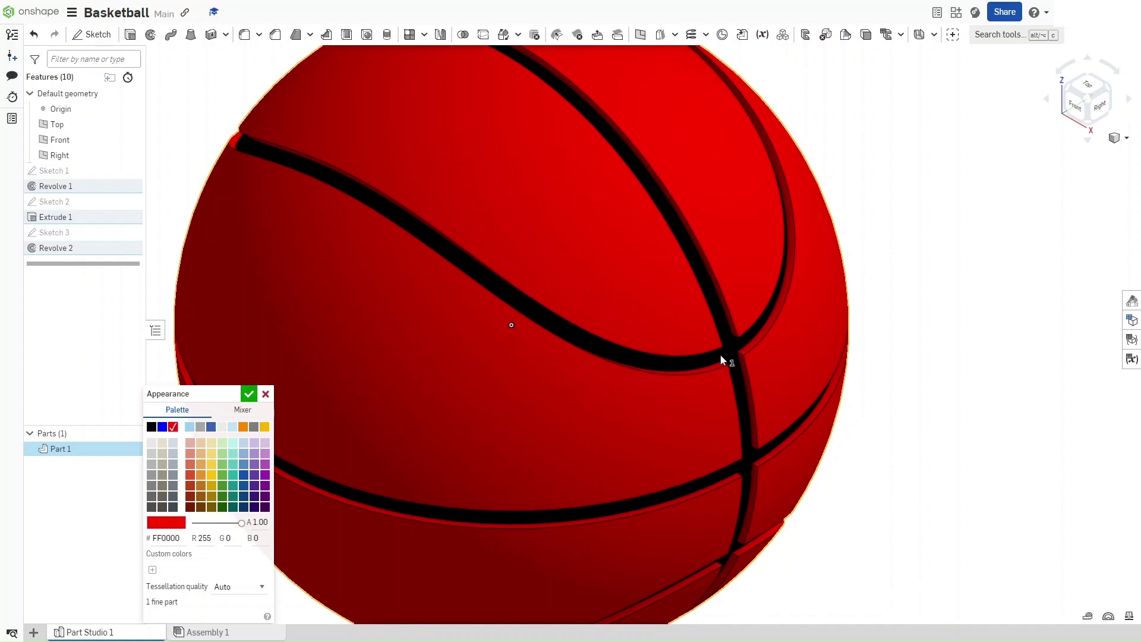
pyautogui.click(243, 427)
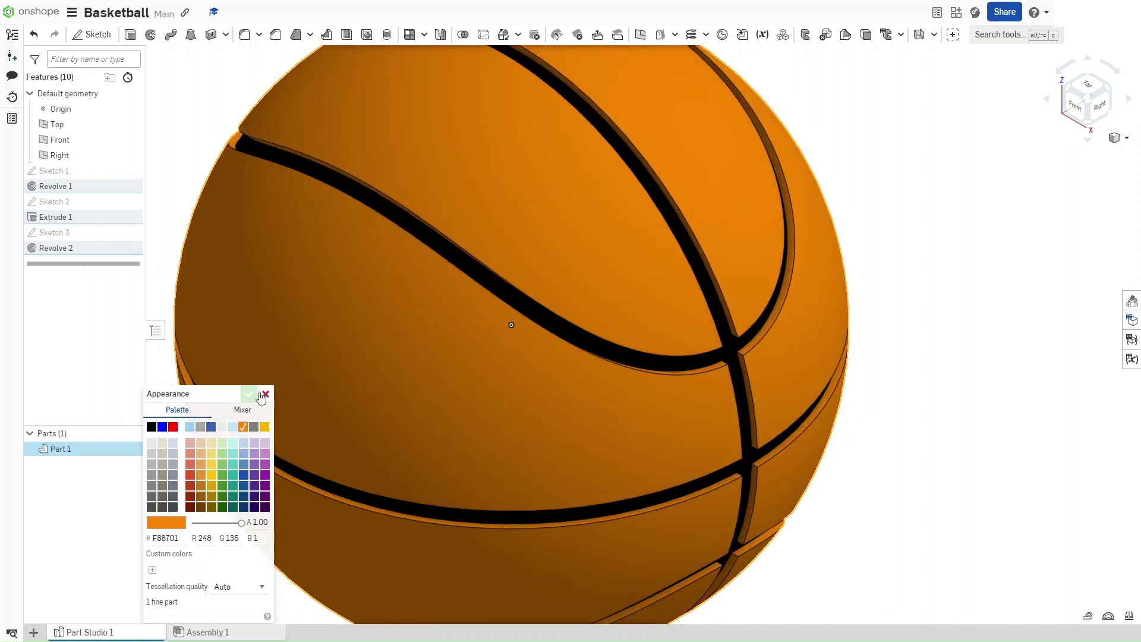
pyautogui.click(249, 395)
# Fillet the edges of all eight orange outer panel faces with a 0.15 in radius.
pyautogui.scroll(-5, 523, 352)
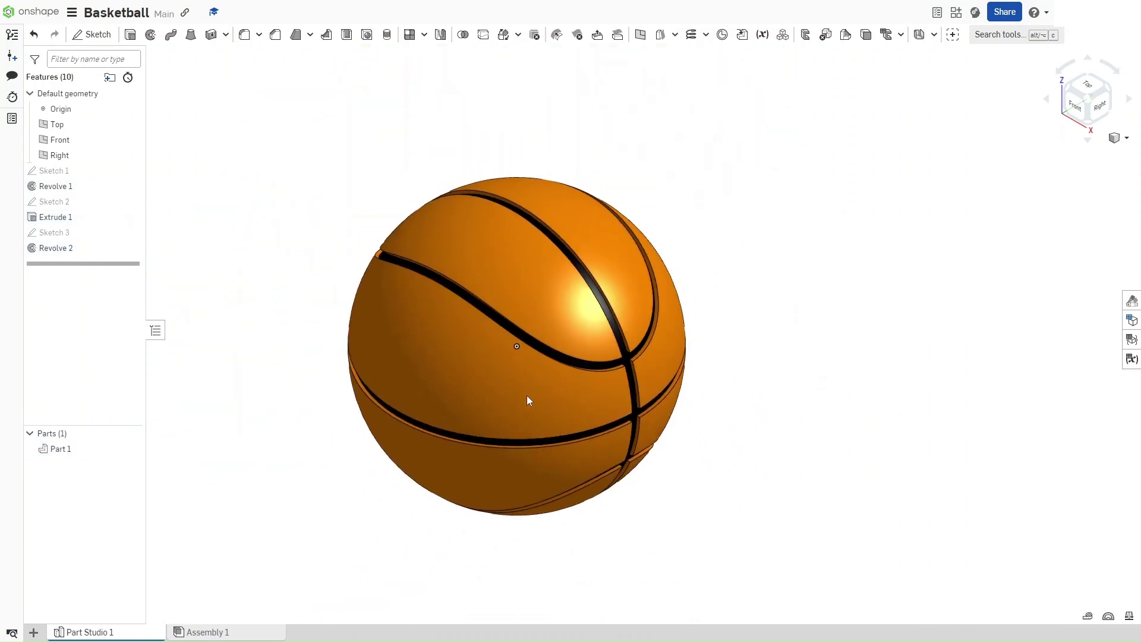
pyautogui.scroll(5, 621, 327)
pyautogui.scroll(-3, 619, 326)
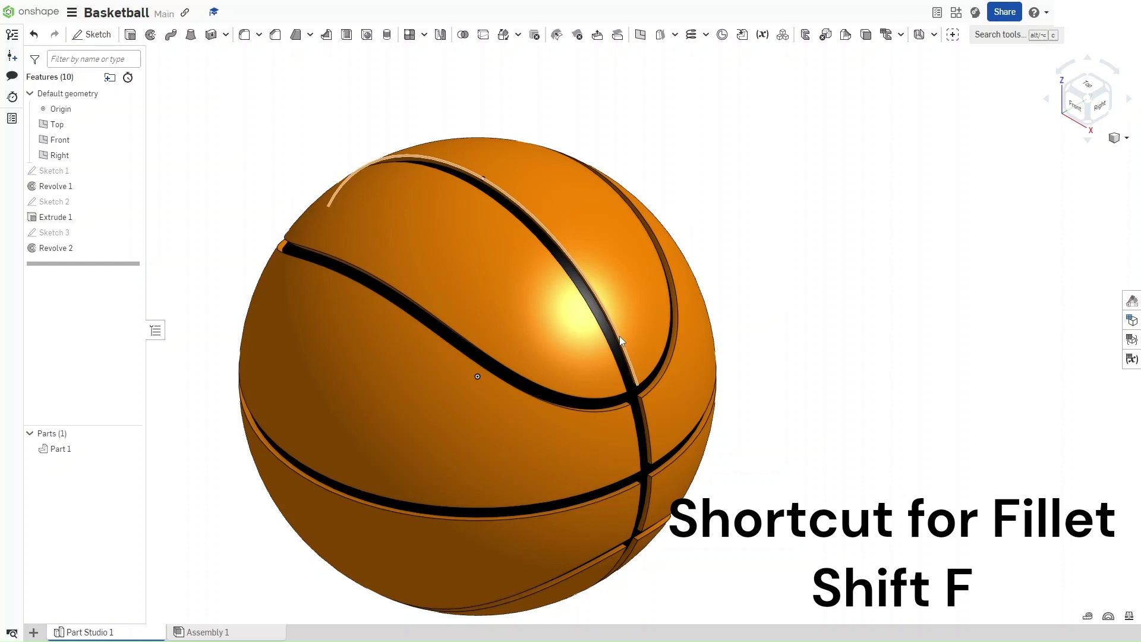
pyautogui.hotkey('shift', 'f')
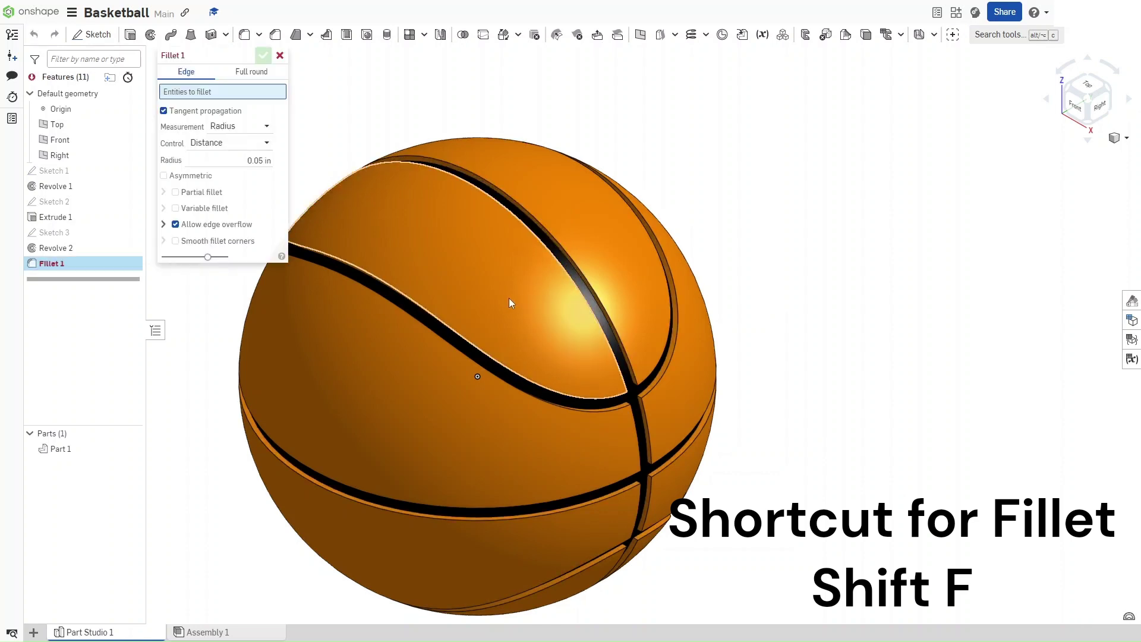
pyautogui.click(509, 301)
pyautogui.click(697, 350)
pyautogui.click(593, 430)
pyautogui.click(686, 482)
pyautogui.click(595, 567)
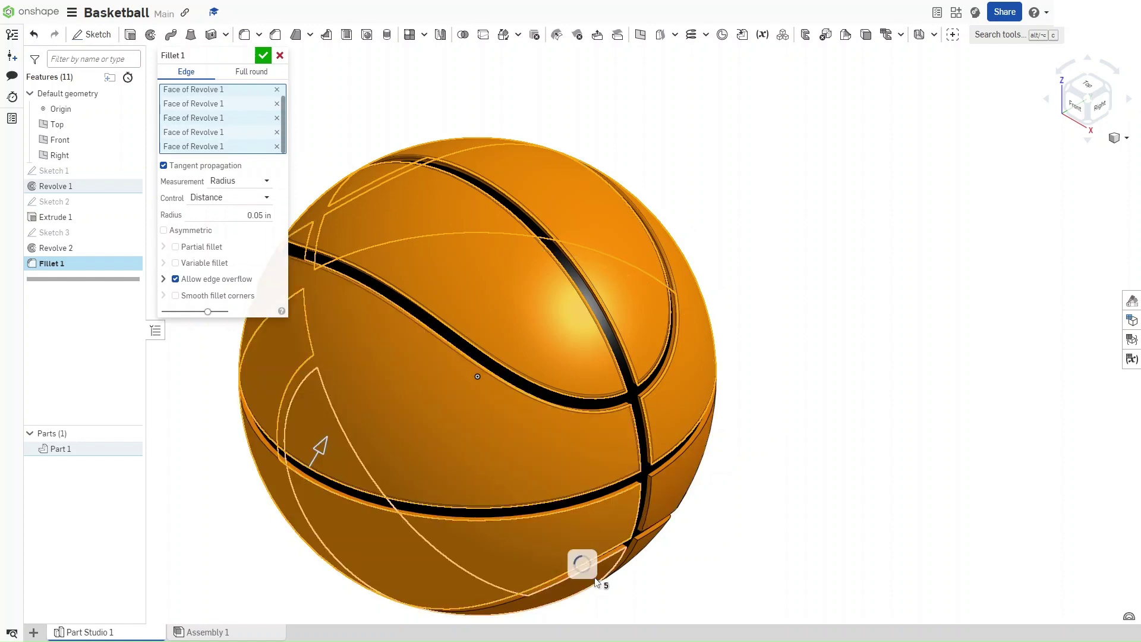
pyautogui.click(644, 557)
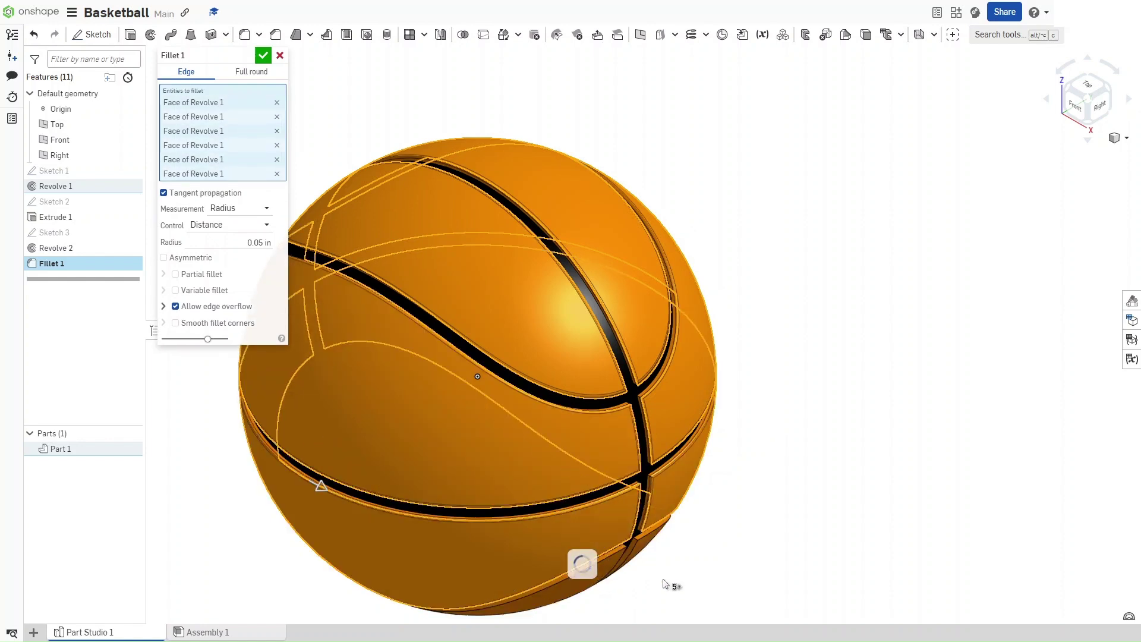
pyautogui.click(494, 588)
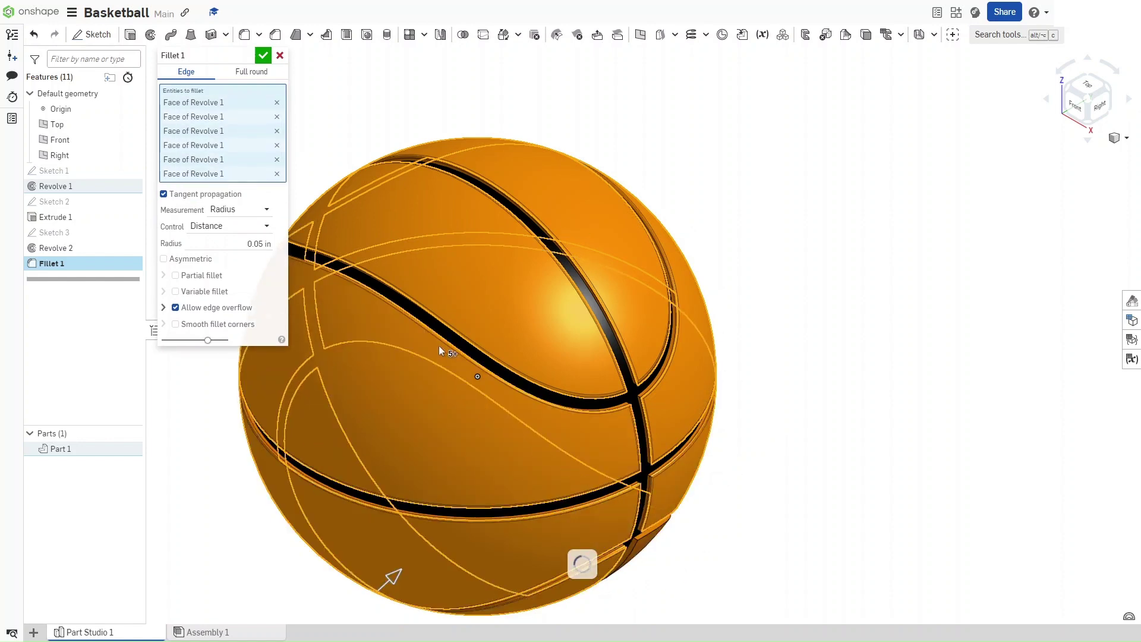
pyautogui.click(255, 253)
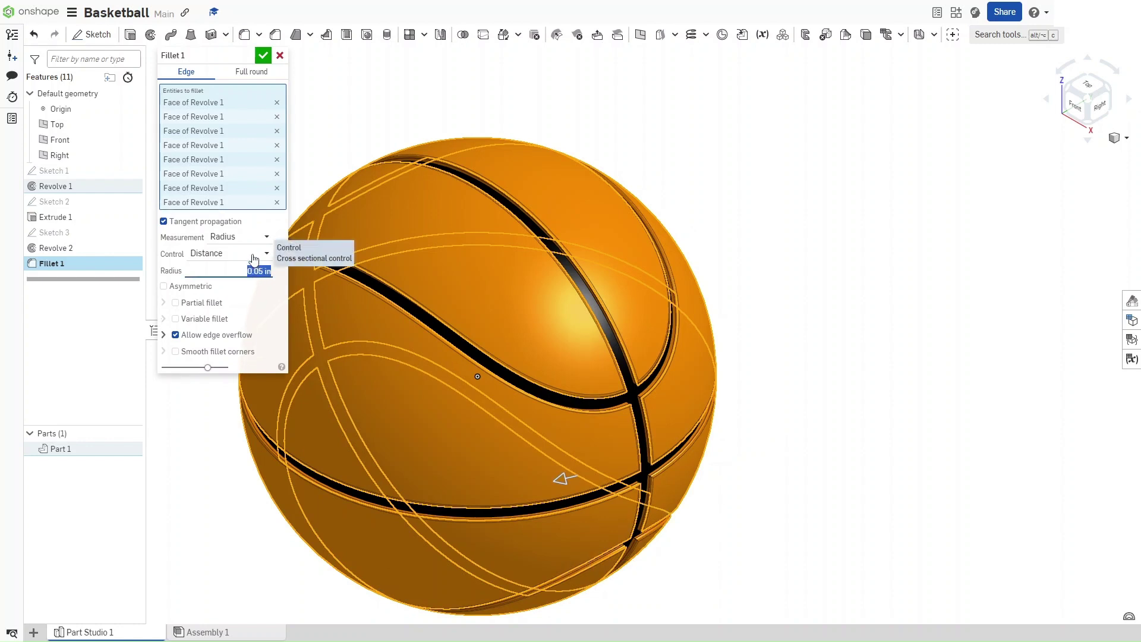
pyautogui.write('0.15')
pyautogui.press('Return')
pyautogui.press('Return')
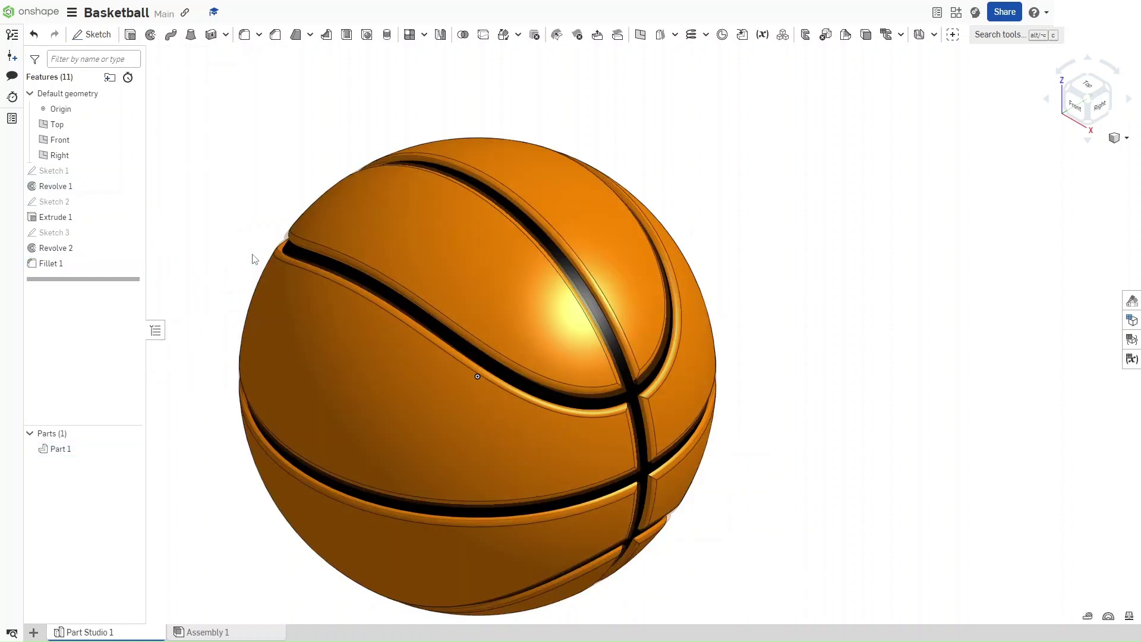
# Fillet the edges of the black seam face with a 0.05 in radius.
pyautogui.hotkey('shift', 'f')
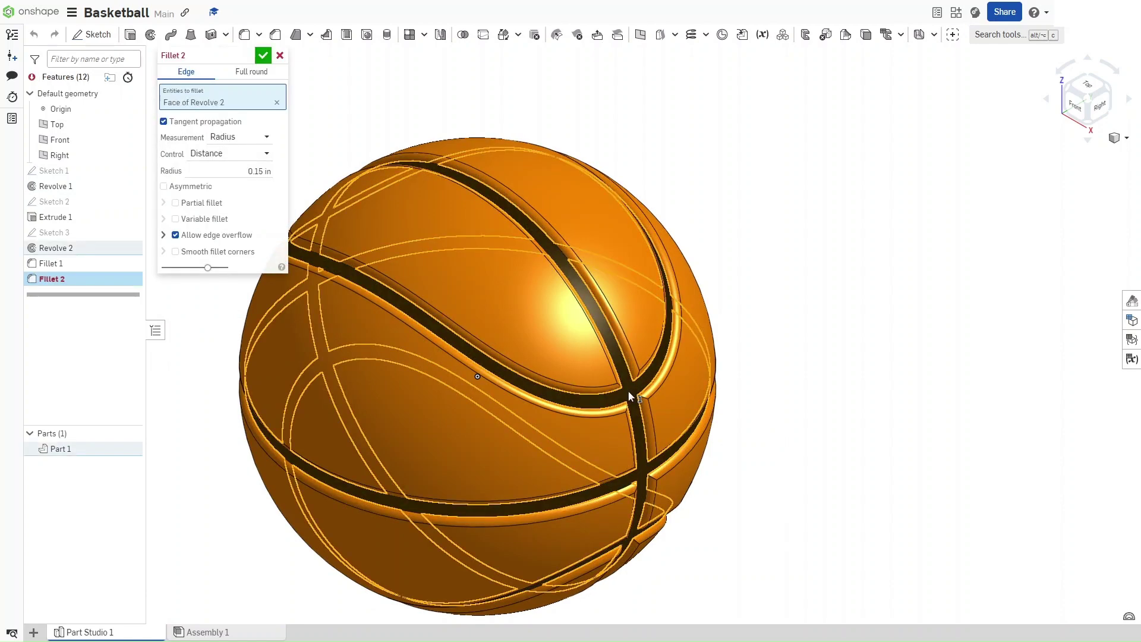
pyautogui.click(254, 171)
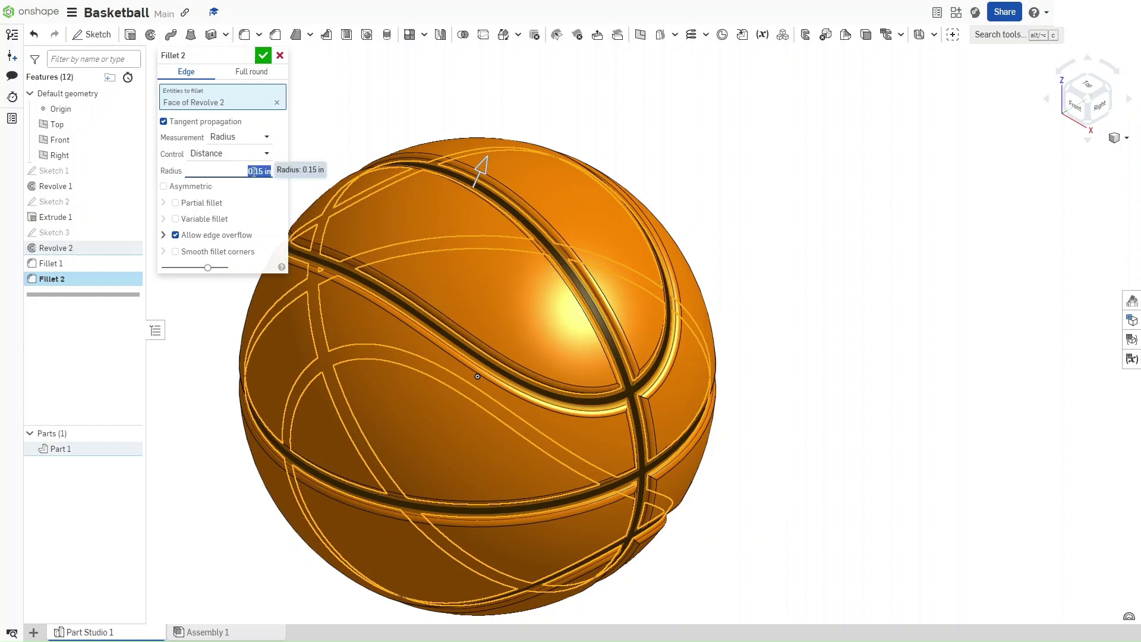
pyautogui.write('0.0')
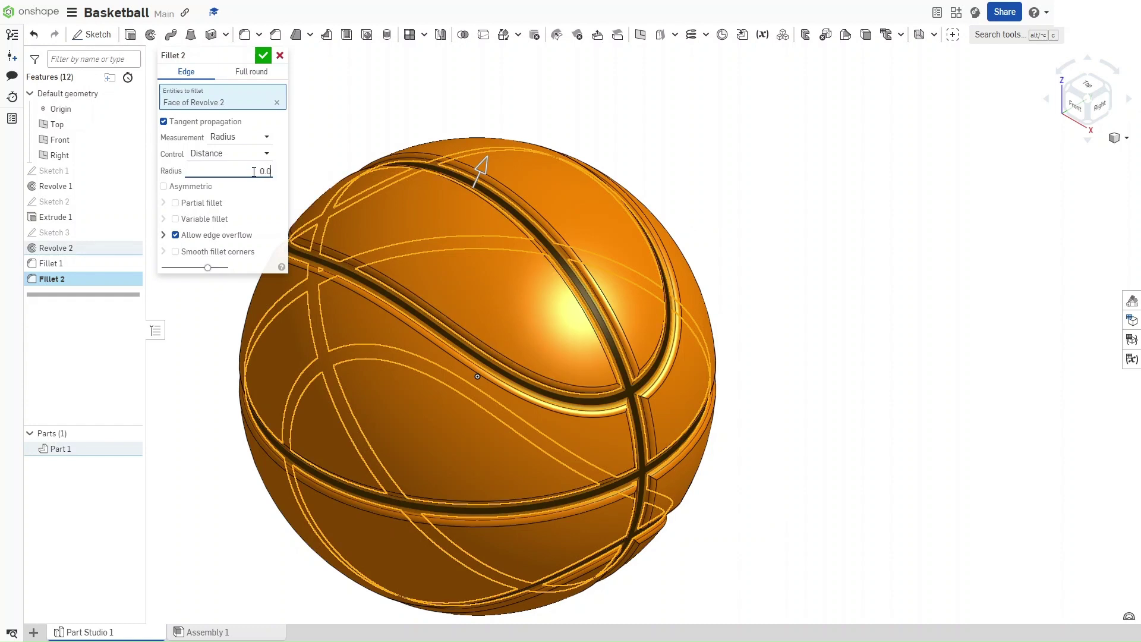
pyautogui.write('5')
pyautogui.press('Return')
pyautogui.press('Return')
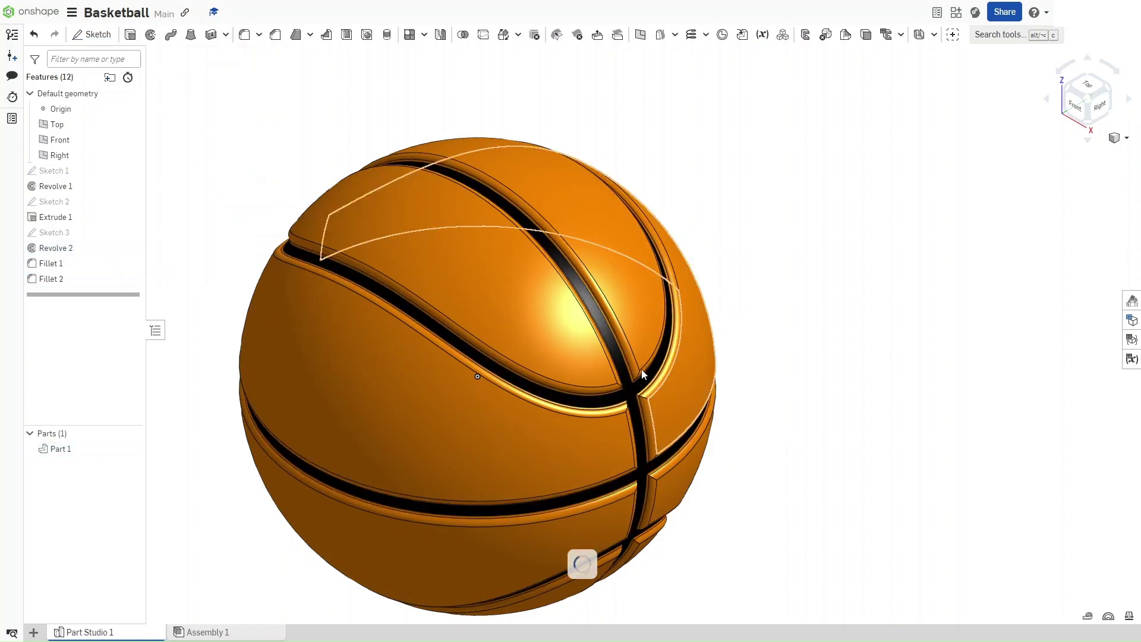